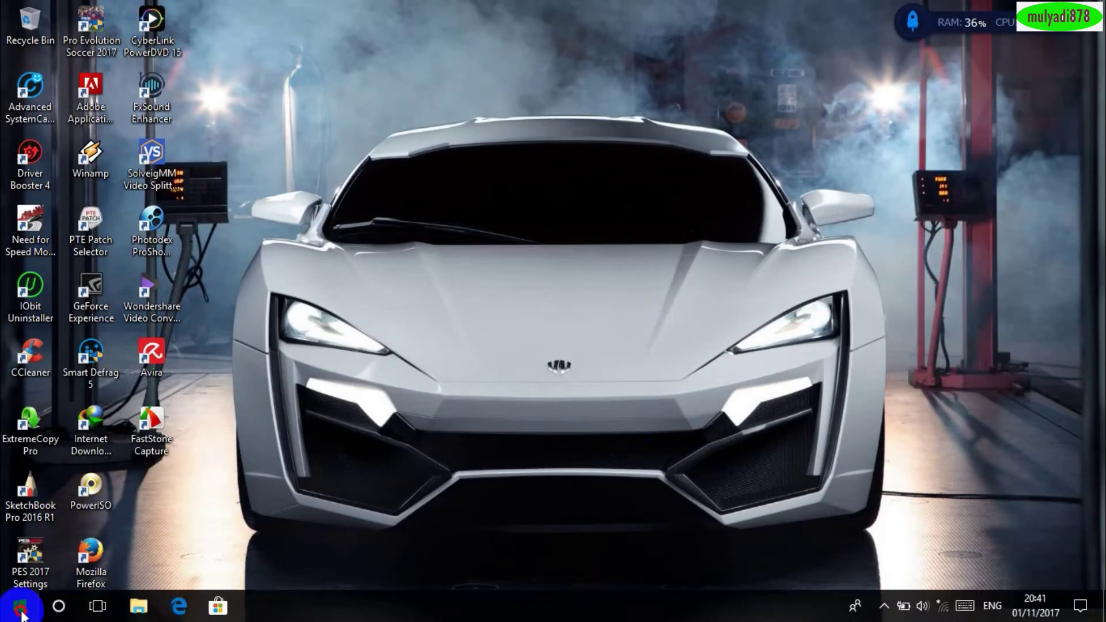
Launch Adobe Photoshop CS6 from the Windows Start menu.
{"action": "left_click", "coordinate": [20, 606]}
{"action": "left_click", "coordinate": [300, 513]}
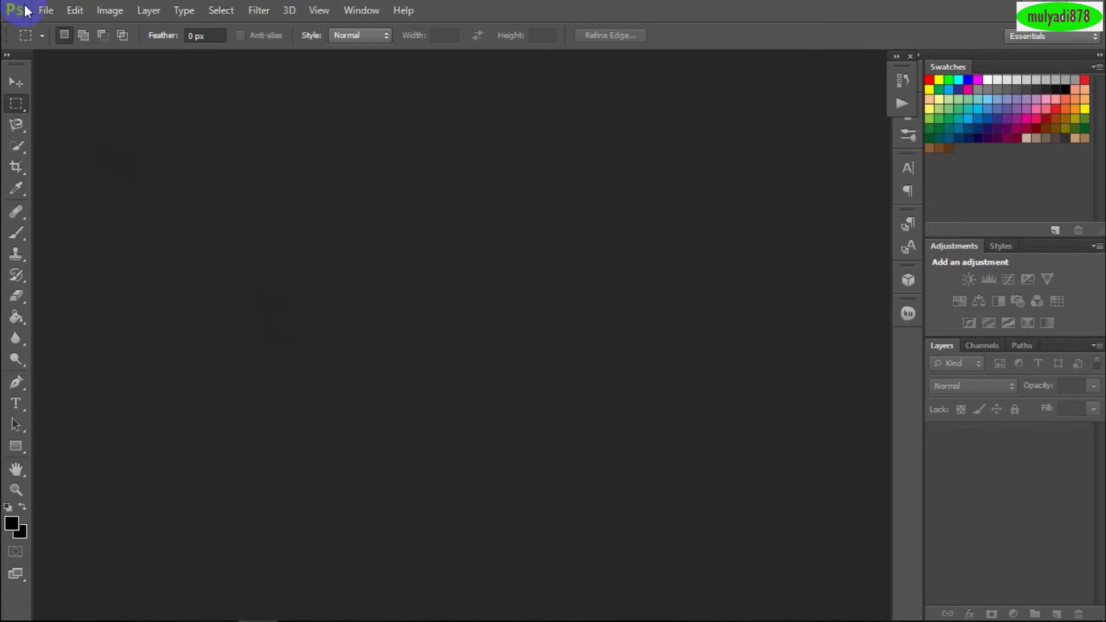
Bring up the Open dialog and browse to the DATA (D:) drive.
{"action": "left_click", "coordinate": [45, 10]}
{"action": "left_click", "coordinate": [60, 43]}
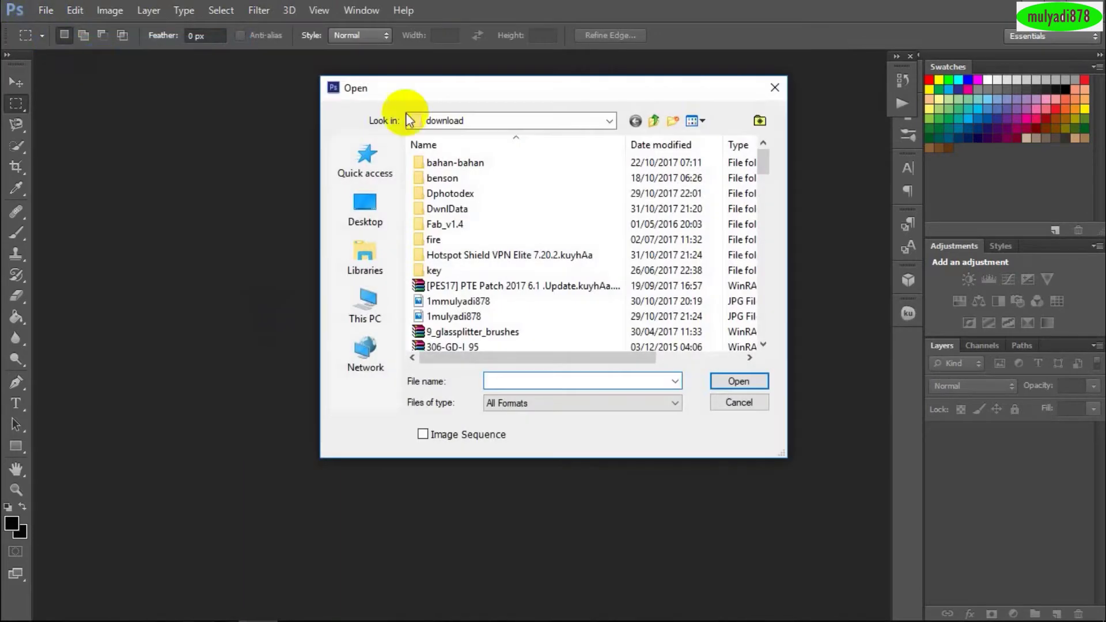
{"action": "left_click", "coordinate": [478, 120]}
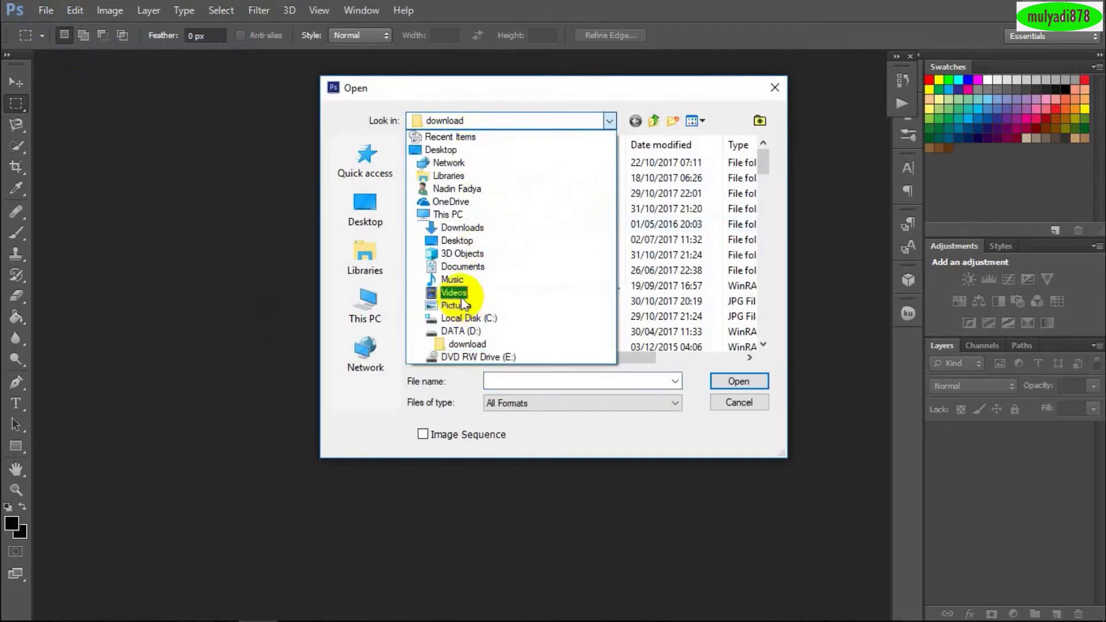
{"action": "left_click", "coordinate": [464, 331]}
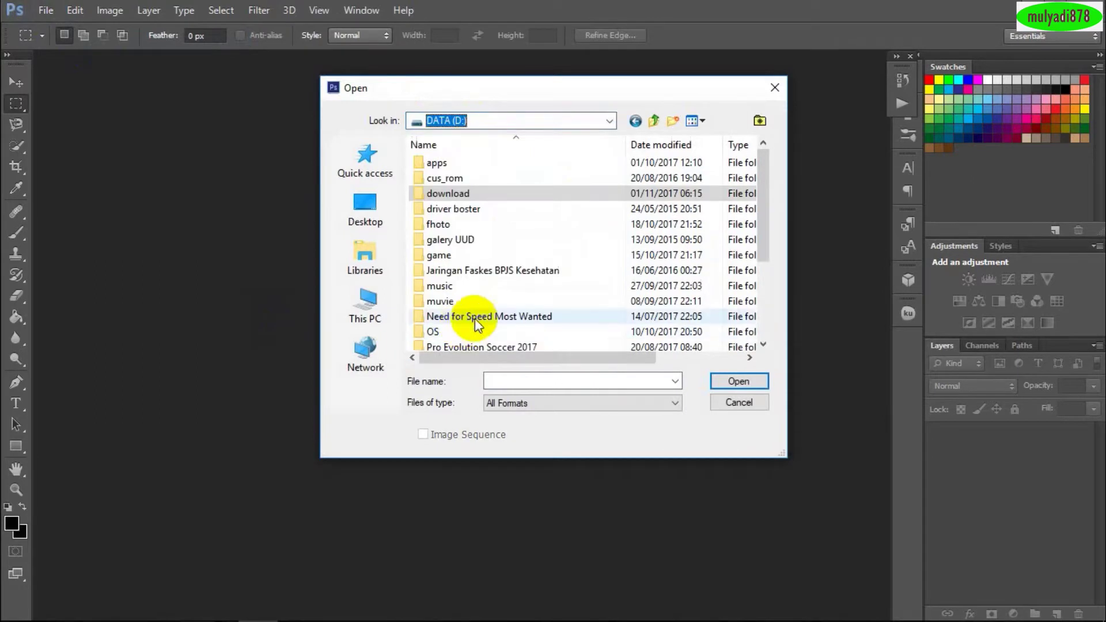
Enter the fhoto folder and select the renay4 photo.
{"action": "double_click", "coordinate": [486, 223]}
{"action": "scroll", "coordinate": [551, 259], "scroll_direction": "down", "scroll_amount": 5}
{"action": "scroll", "coordinate": [553, 262], "scroll_direction": "down", "scroll_amount": 2}
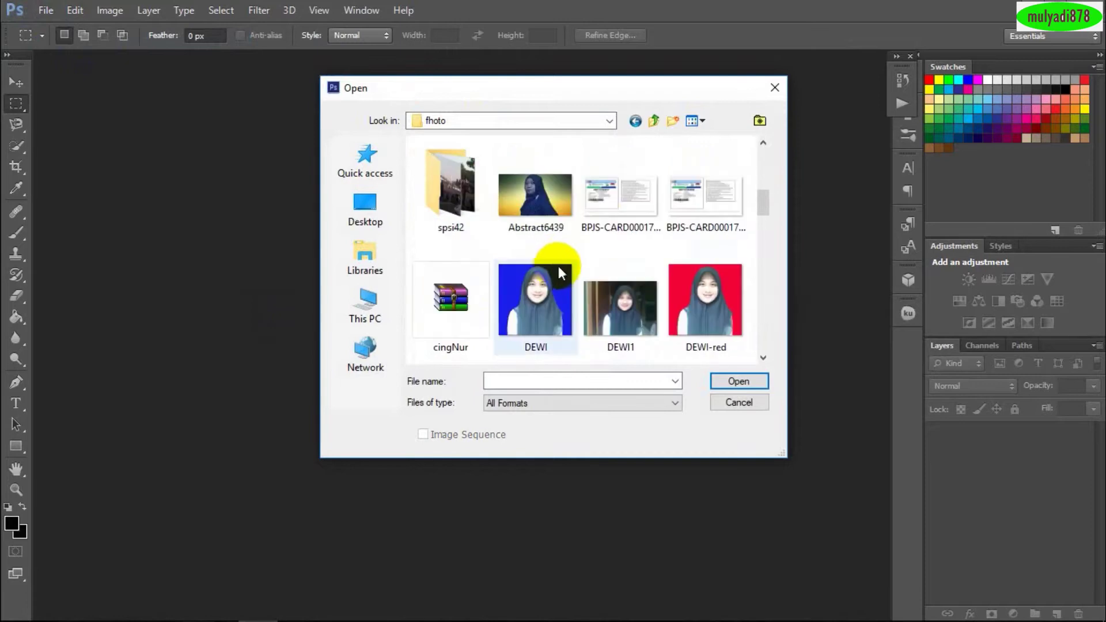
{"action": "scroll", "coordinate": [563, 271], "scroll_direction": "down", "scroll_amount": 1}
{"action": "scroll", "coordinate": [588, 273], "scroll_direction": "down", "scroll_amount": 3}
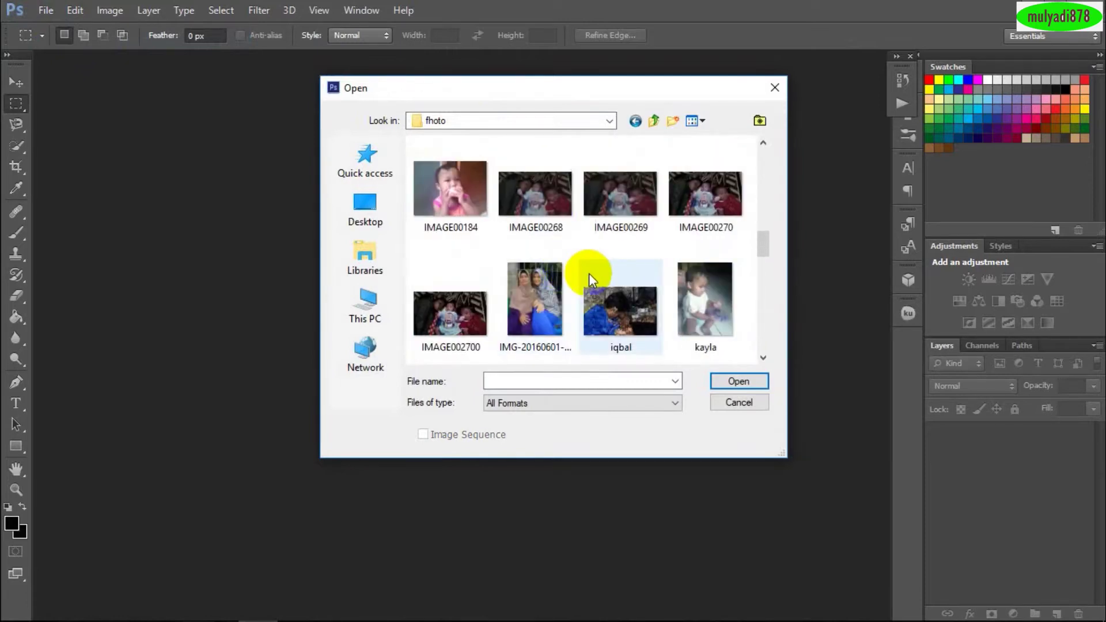
{"action": "scroll", "coordinate": [589, 273], "scroll_direction": "down", "scroll_amount": 3}
{"action": "scroll", "coordinate": [589, 273], "scroll_direction": "down", "scroll_amount": 3}
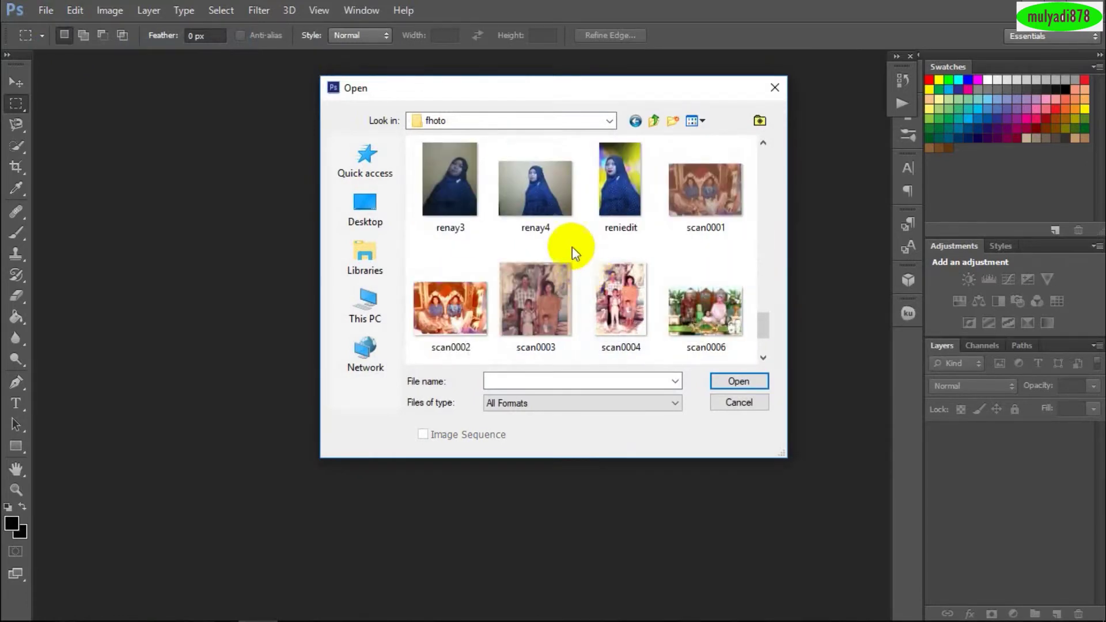
{"action": "scroll", "coordinate": [558, 217], "scroll_direction": "down", "scroll_amount": 1}
{"action": "scroll", "coordinate": [557, 217], "scroll_direction": "up", "scroll_amount": 1}
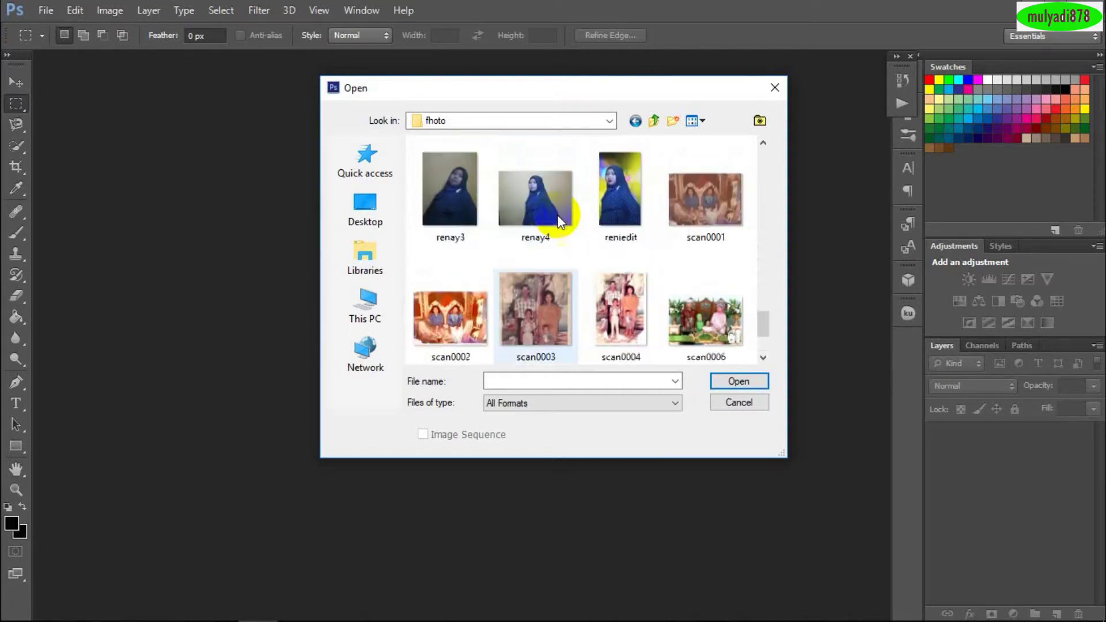
{"action": "left_click", "coordinate": [557, 218]}
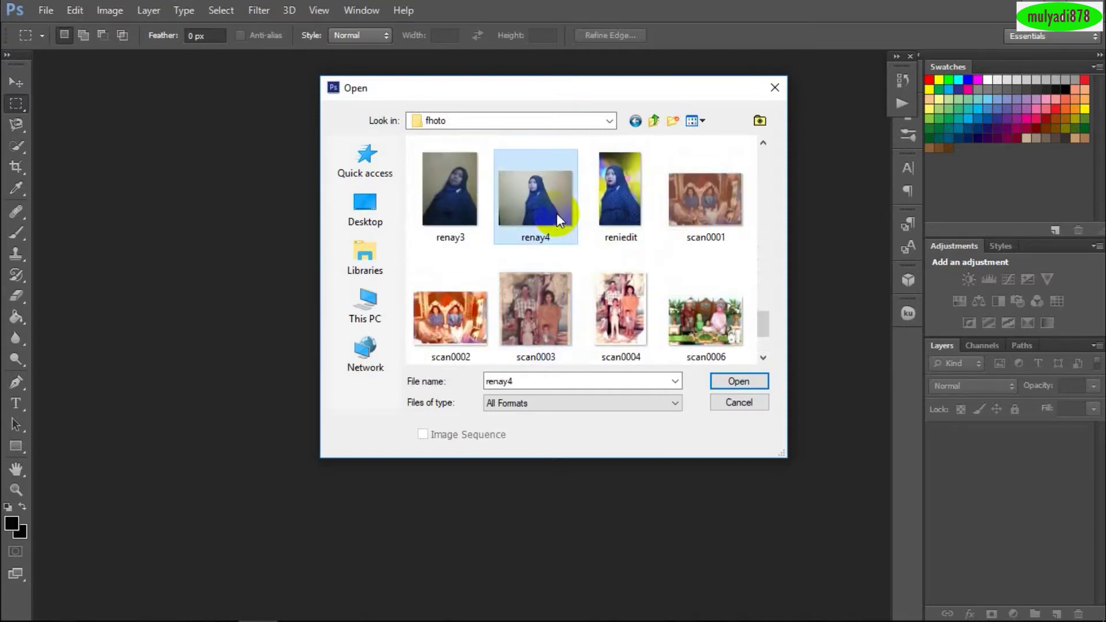
Open renay4.jpg as a document and bring the Notepad 'Instructions !!!' window forward.
{"action": "left_click", "coordinate": [731, 382]}
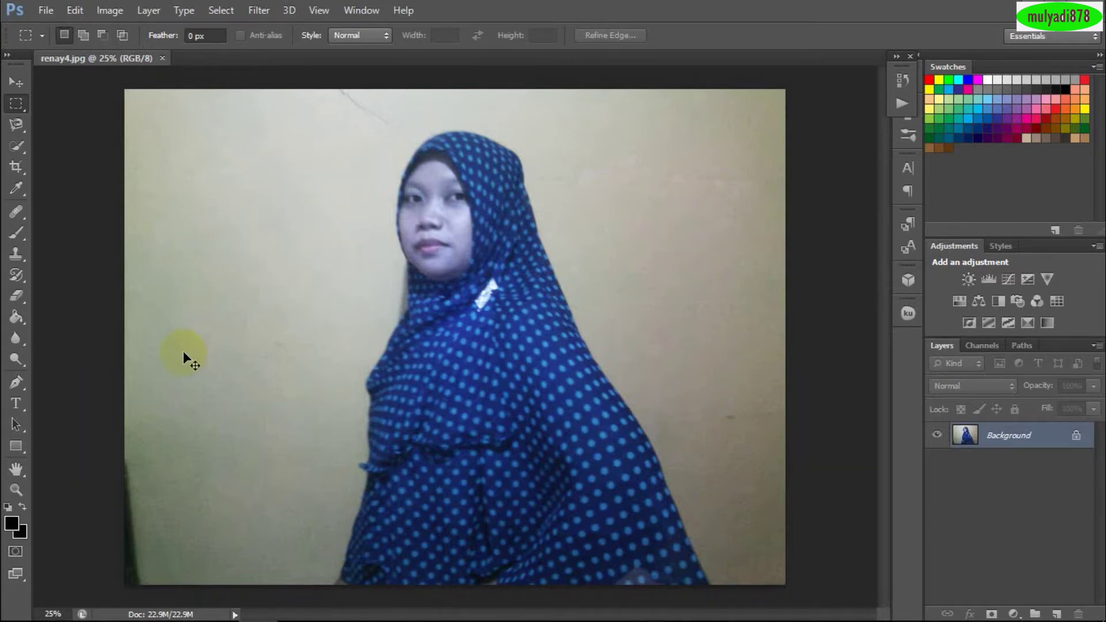
{"action": "mouse_move", "coordinate": [259, 618]}
{"action": "left_click", "coordinate": [299, 609]}
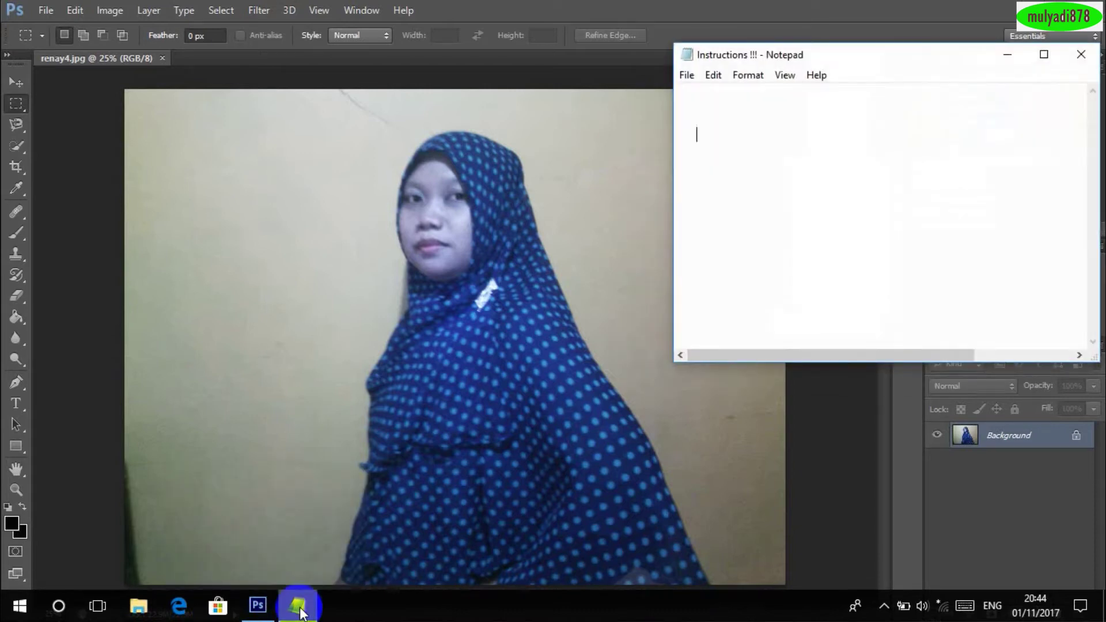
Note the Ctrl+J shortcut reminder in the Instructions file and minimize Notepad.
{"action": "type", "text": "press"}
{"action": "type", "text": "trl"}
{"action": "type", "text": "+j"}
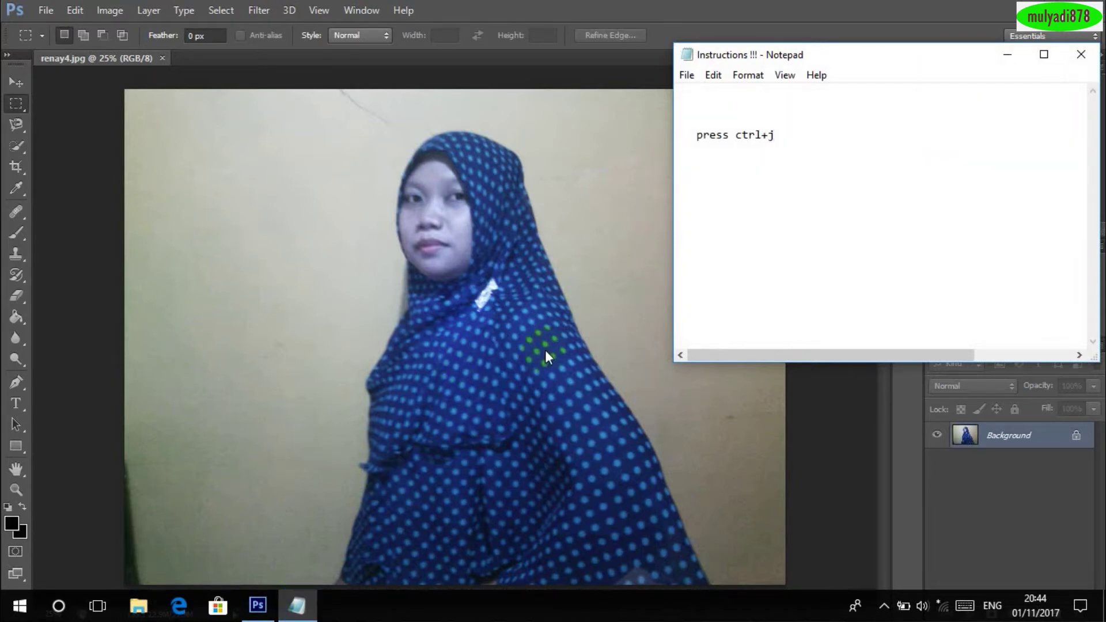
{"action": "left_click", "coordinate": [1011, 54]}
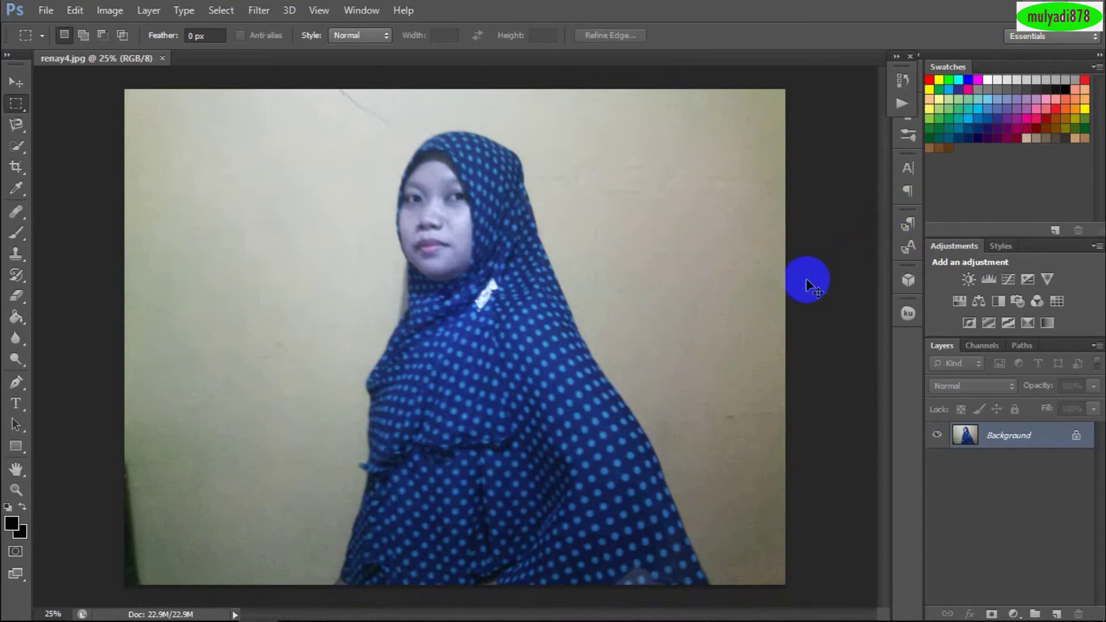
Duplicate the Background into Layer 1 with Ctrl+J and show the blur filters.
{"action": "key", "text": "ctrl+j"}
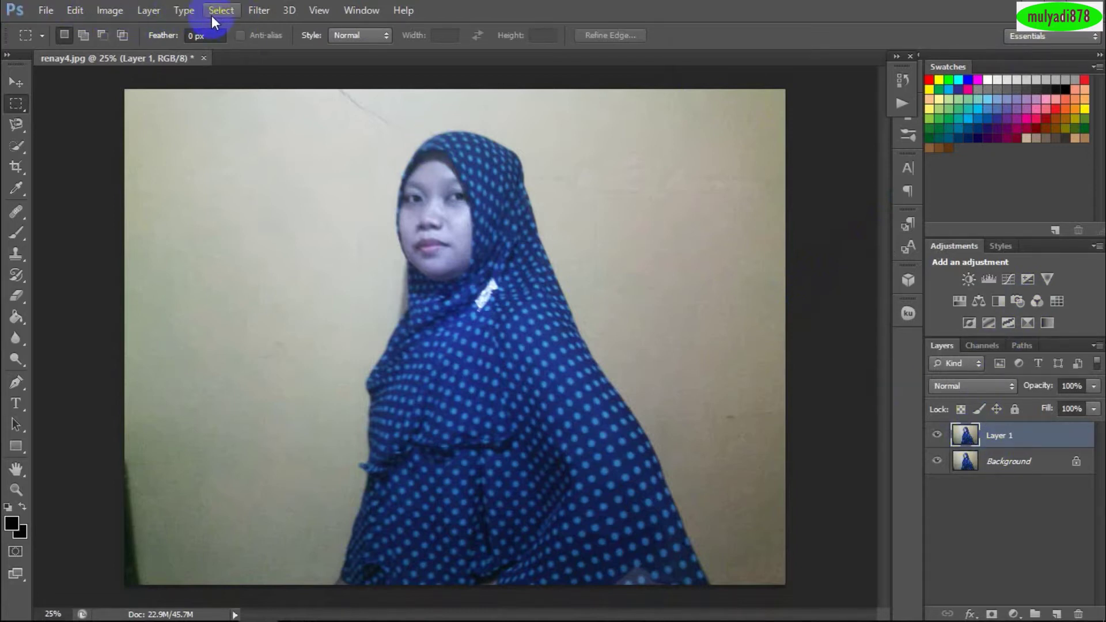
{"action": "left_click", "coordinate": [266, 14]}
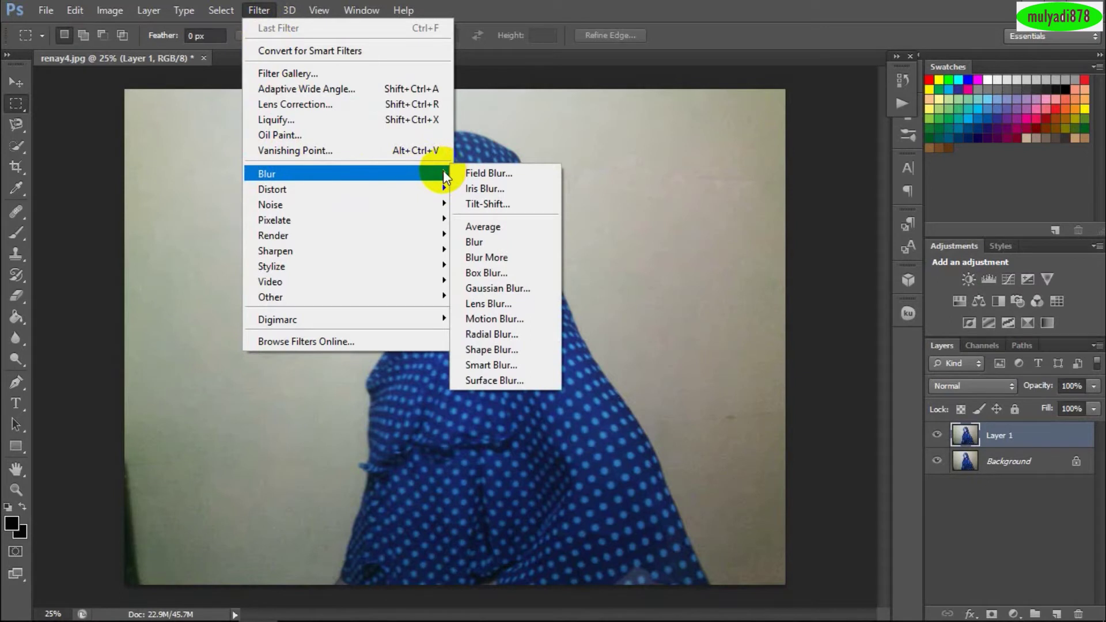
{"action": "mouse_move", "coordinate": [267, 173]}
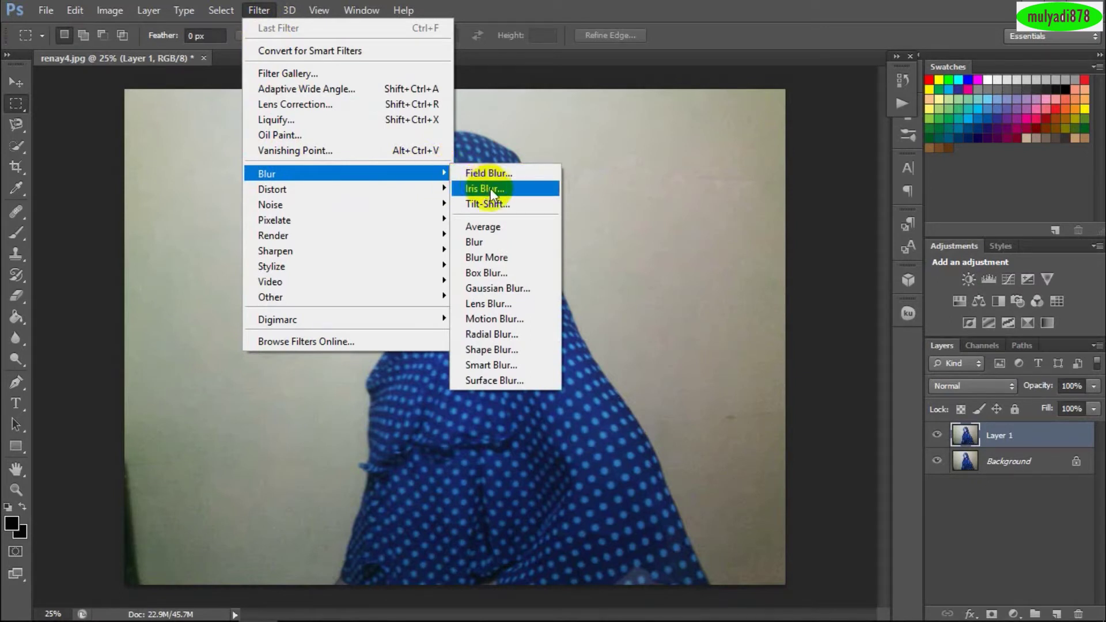
Apply a Gaussian Blur with a radius of about 1.9 pixels to Layer 1.
{"action": "left_click", "coordinate": [524, 285]}
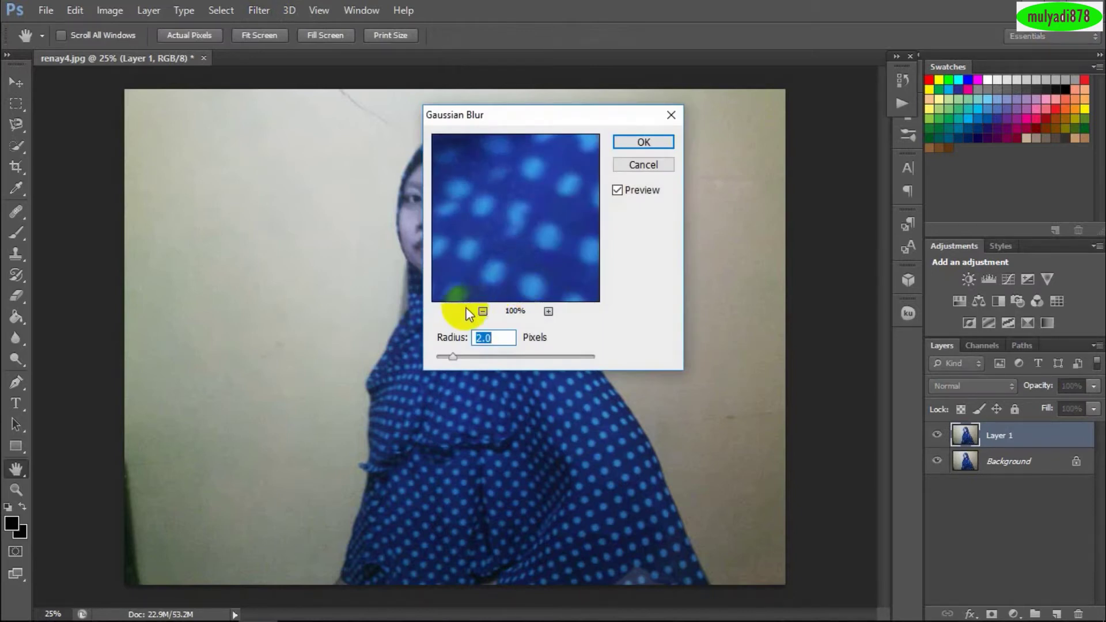
{"action": "key", "text": "Up"}
{"action": "key", "text": "Up"}
{"action": "key", "text": "Up"}
{"action": "mouse_move", "coordinate": [484, 247]}
{"action": "left_mouse_down"}
{"action": "mouse_move", "coordinate": [547, 198]}
{"action": "mouse_move", "coordinate": [526, 205]}
{"action": "mouse_move", "coordinate": [540, 242]}
{"action": "left_mouse_up"}
{"action": "key", "text": "Up"}
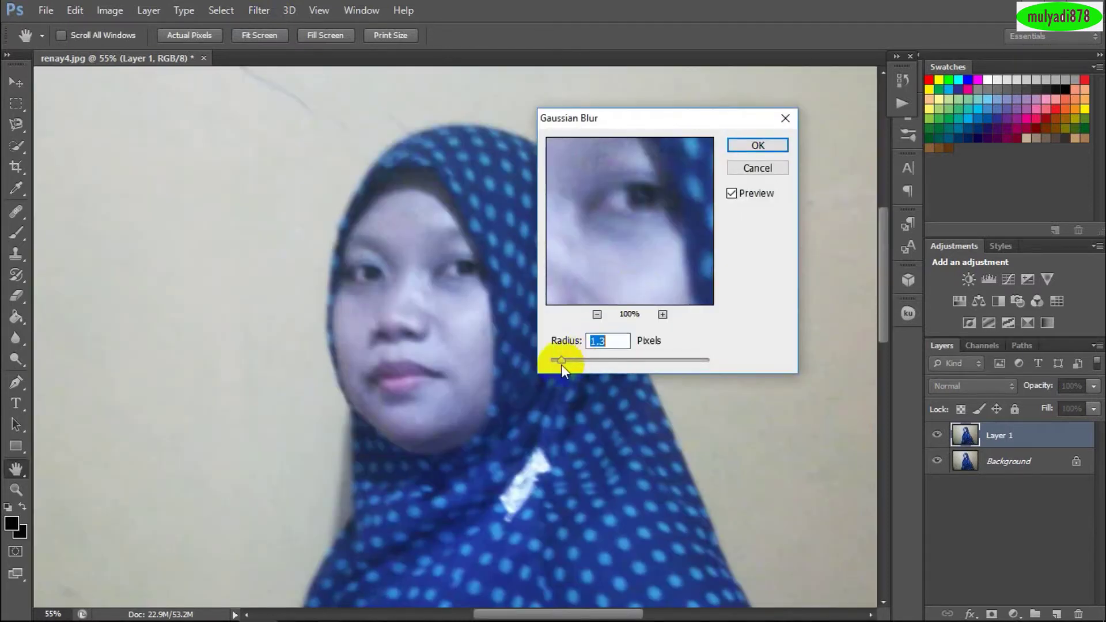
{"action": "left_click", "coordinate": [574, 361]}
{"action": "left_click_drag", "start_coordinate": [575, 361], "coordinate": [572, 361]}
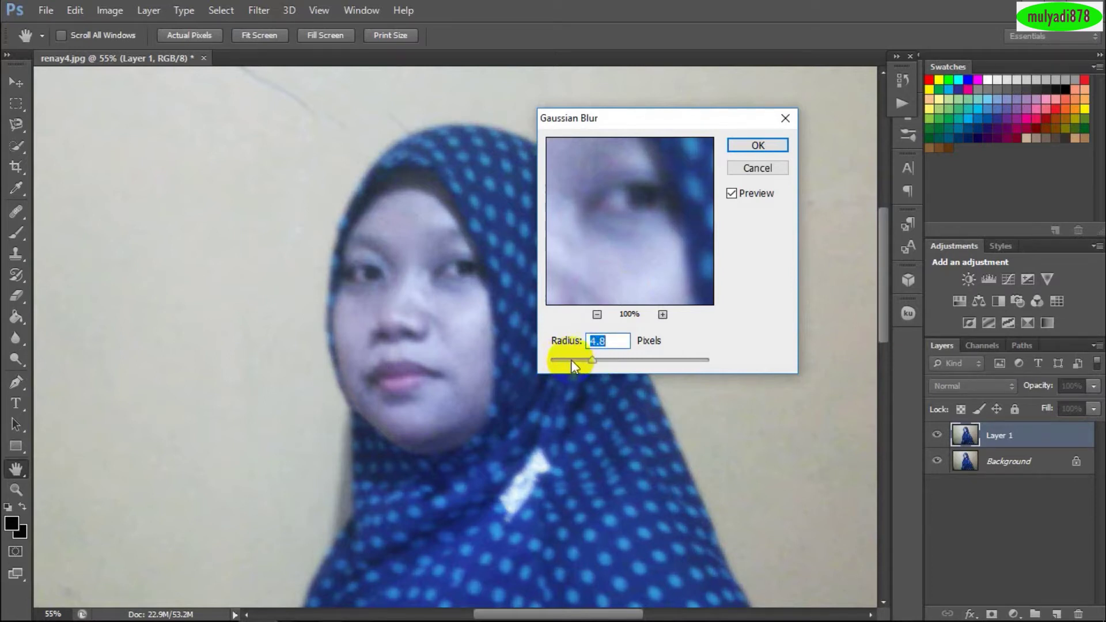
{"action": "left_click_drag", "start_coordinate": [567, 358], "coordinate": [566, 358]}
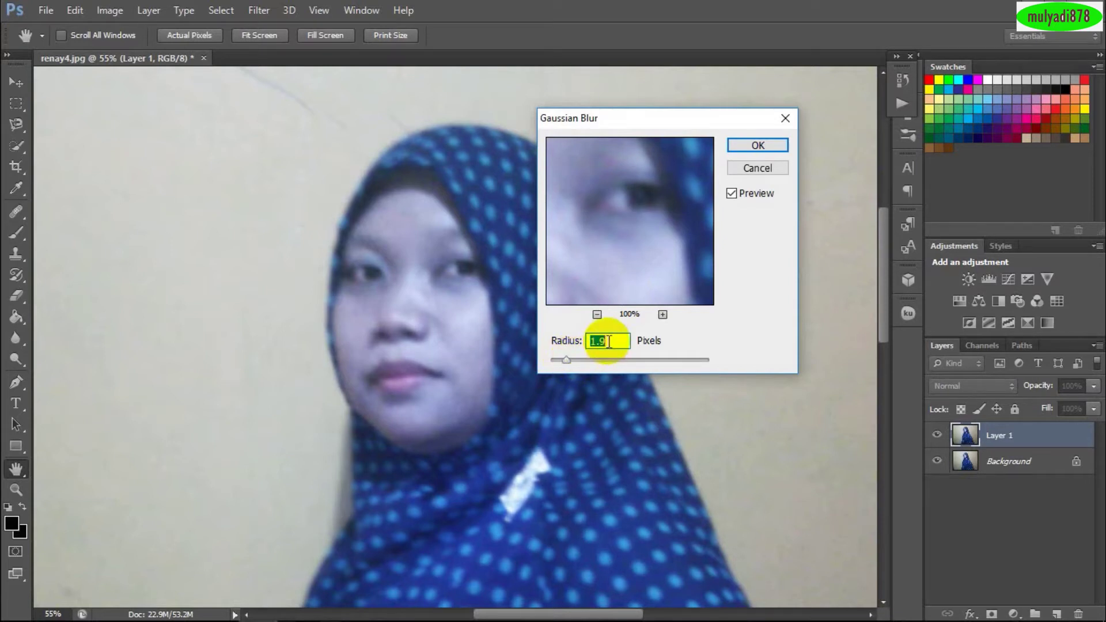
{"action": "left_click", "coordinate": [759, 146]}
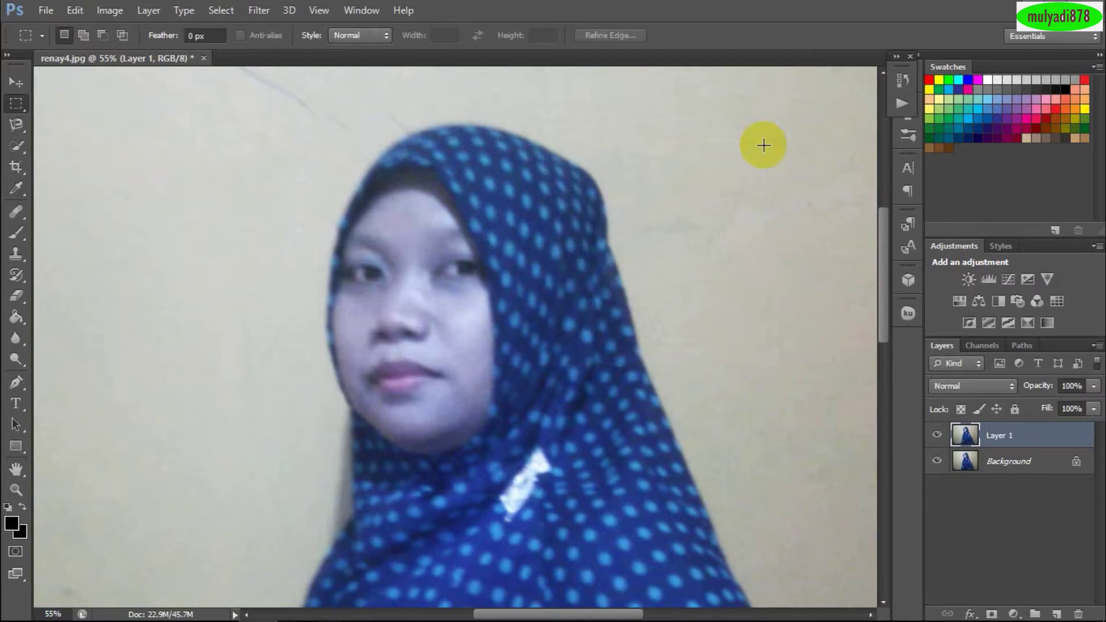
Zoom in on the face, select the Move tool and add a white mask to Layer 1.
{"action": "scroll", "coordinate": [765, 153], "scroll_direction": "up", "scroll_amount": 3}
{"action": "key", "text": "v"}
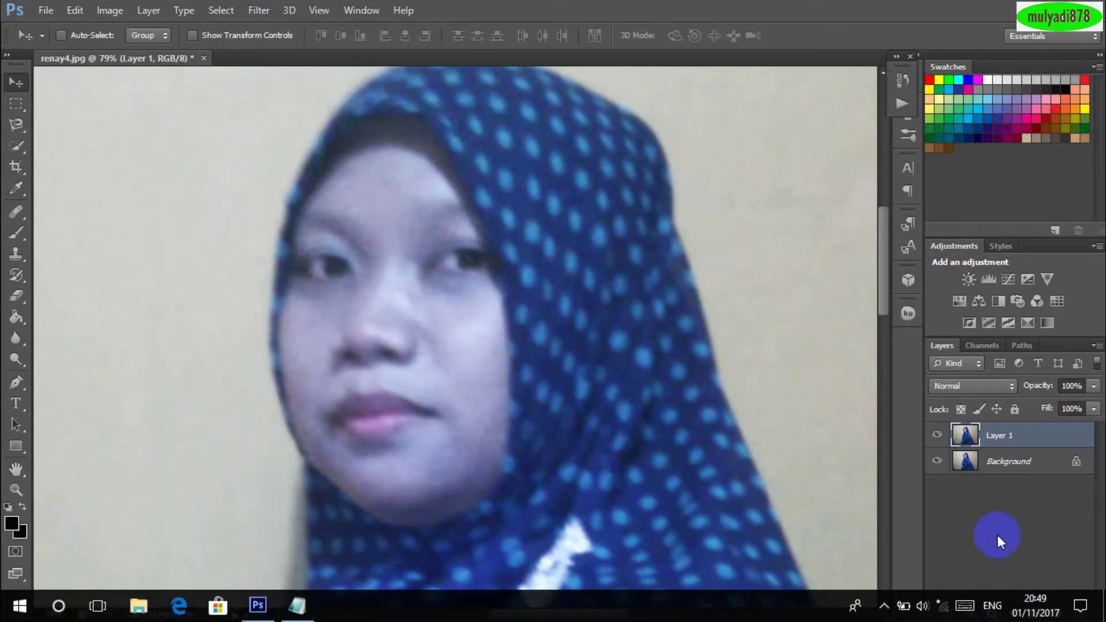
{"action": "left_click", "coordinate": [992, 614]}
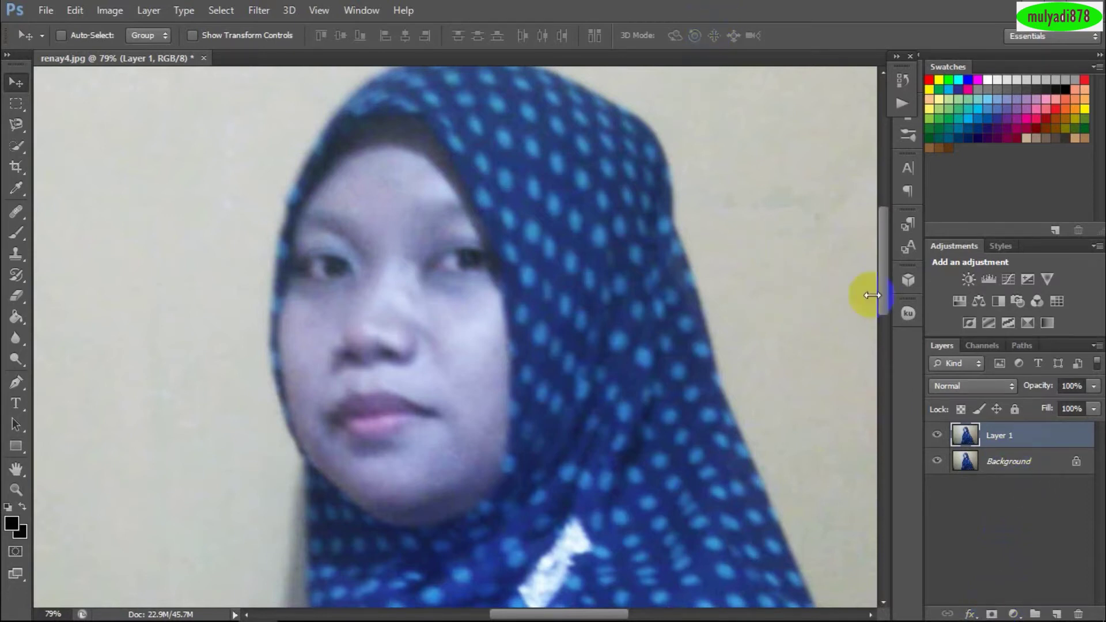
{"action": "left_click", "coordinate": [992, 614]}
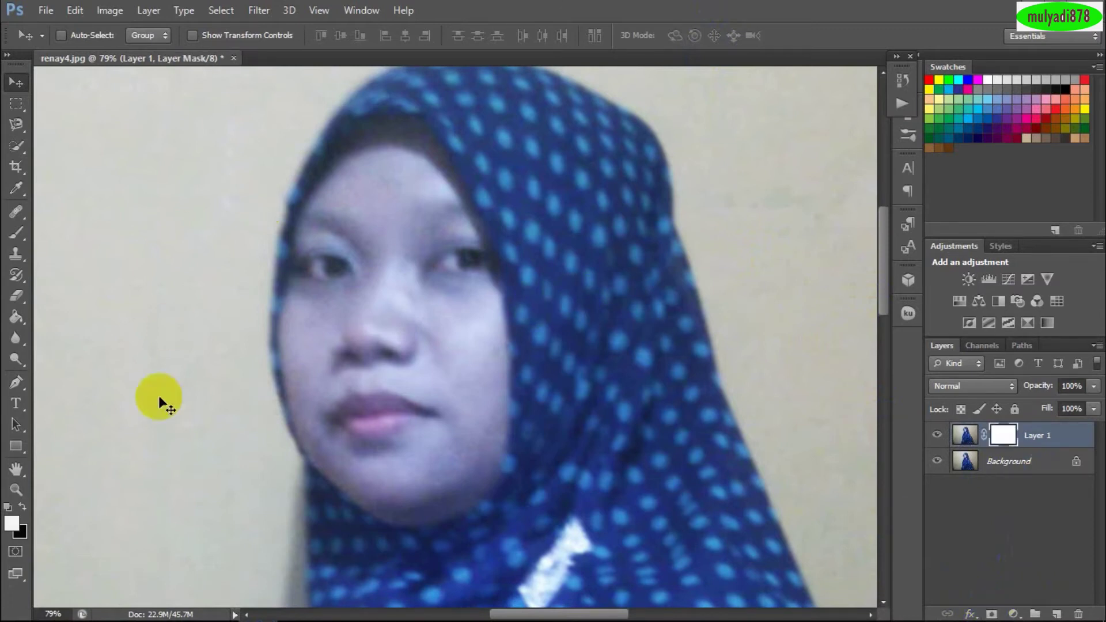
Pick black foreground and white background colours, then swap and reset to defaults.
{"action": "left_click", "coordinate": [12, 524]}
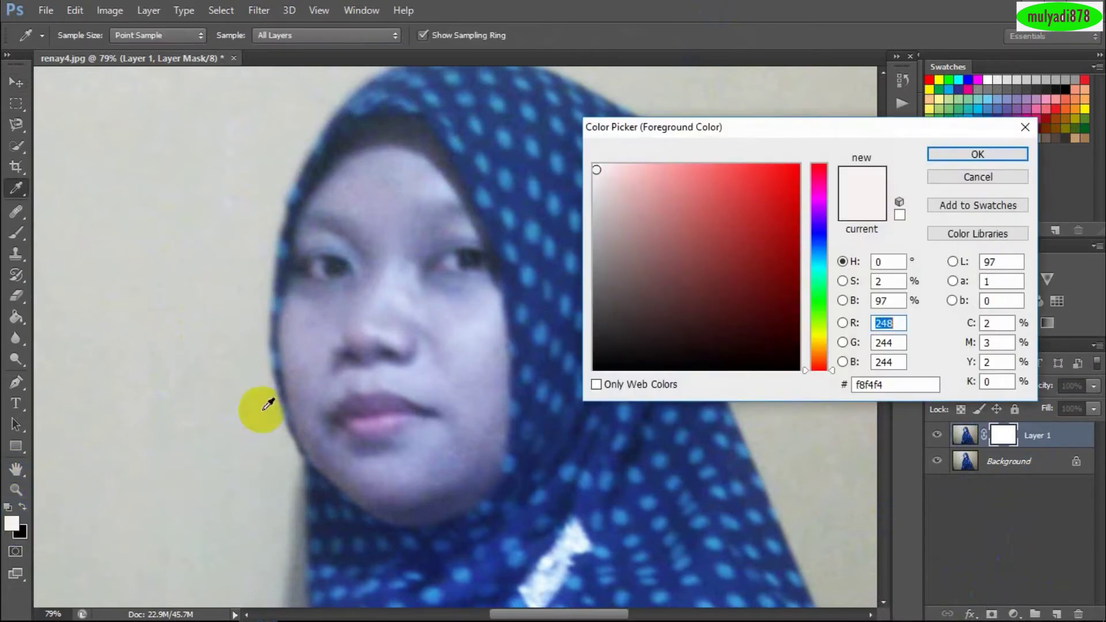
{"action": "left_click", "coordinate": [600, 367]}
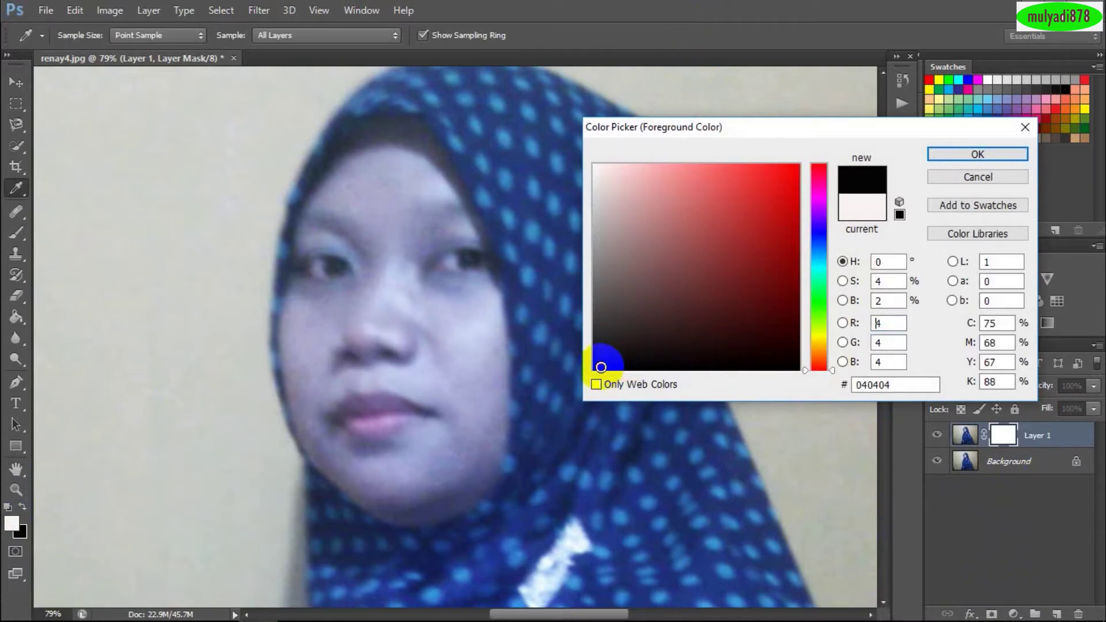
{"action": "left_click", "coordinate": [963, 151]}
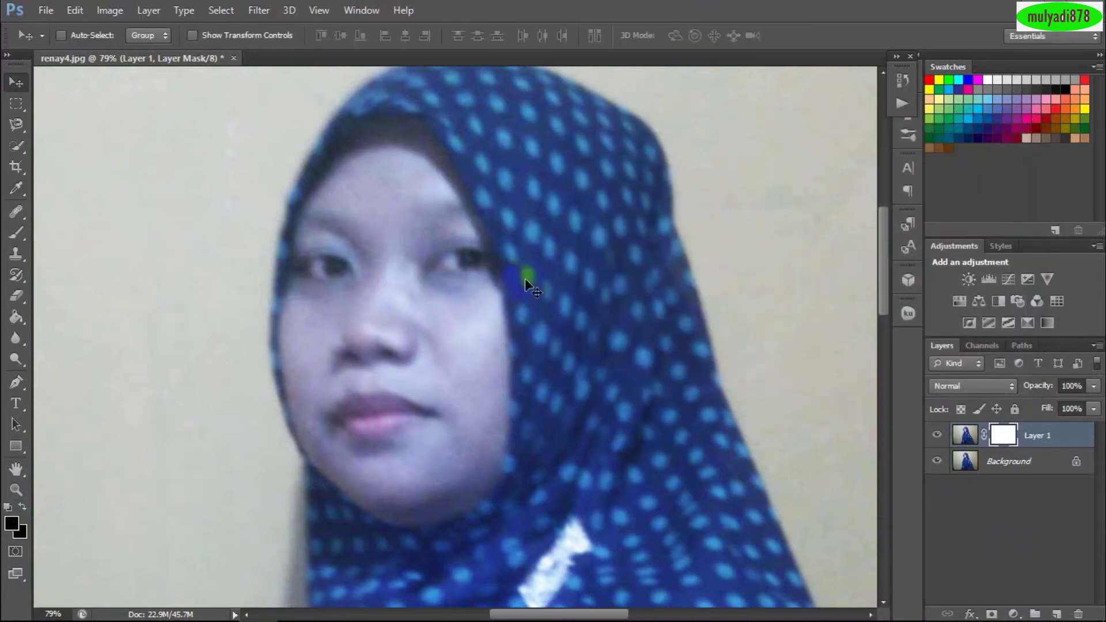
{"action": "left_click", "coordinate": [22, 533]}
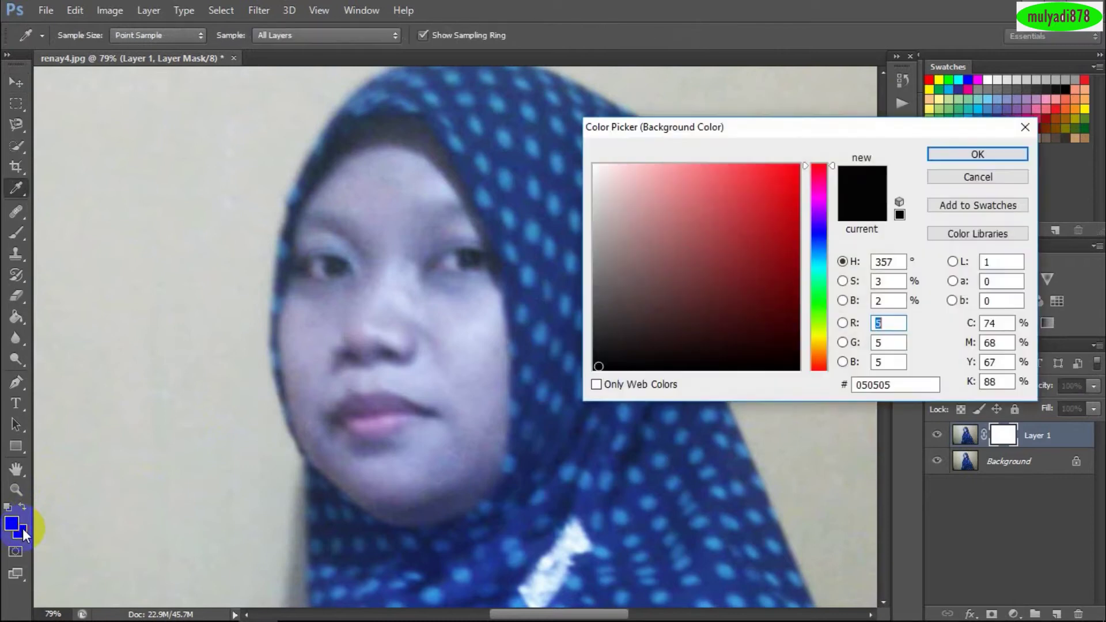
{"action": "left_click", "coordinate": [598, 169]}
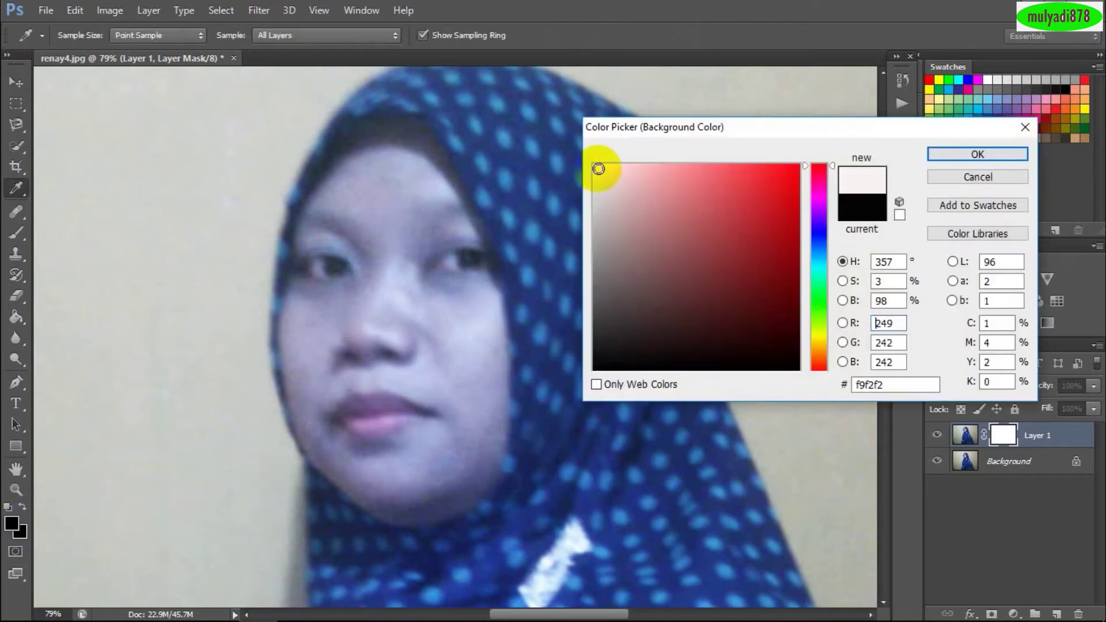
{"action": "left_click", "coordinate": [952, 154]}
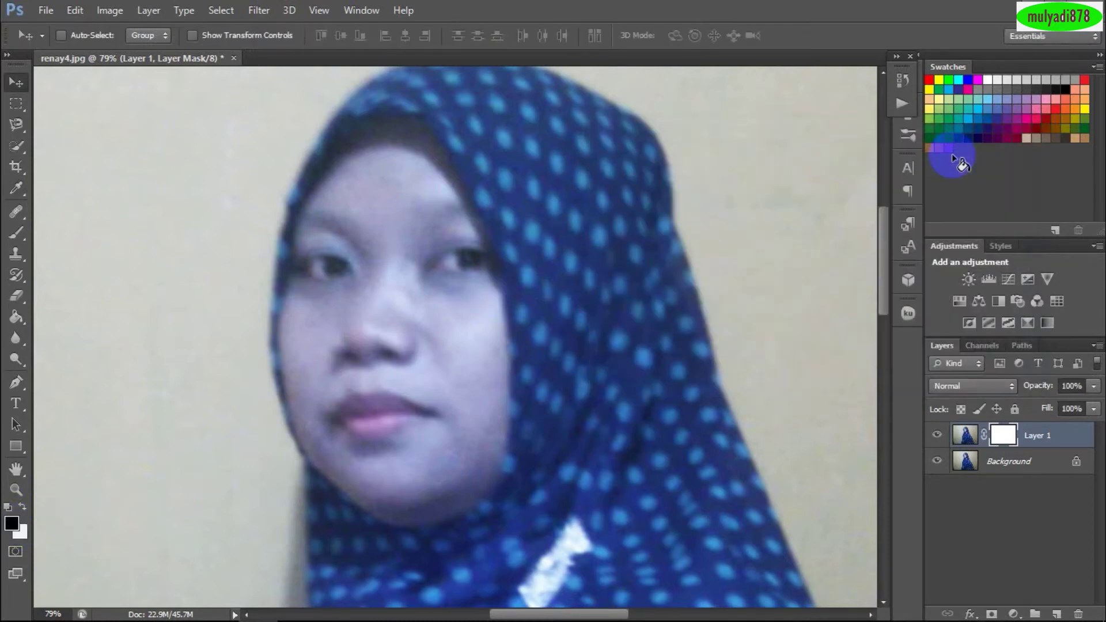
{"action": "left_click", "coordinate": [22, 505]}
{"action": "left_click", "coordinate": [8, 507]}
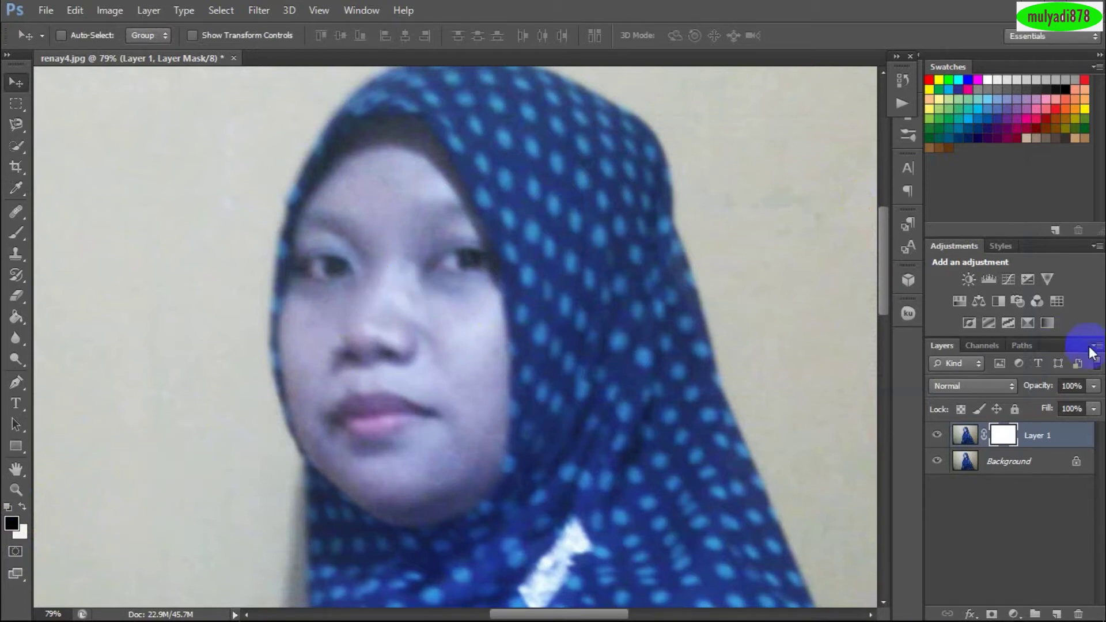
Select the Brush Tool with a soft round 32 px tip at 0% hardness.
{"action": "left_click", "coordinate": [16, 236]}
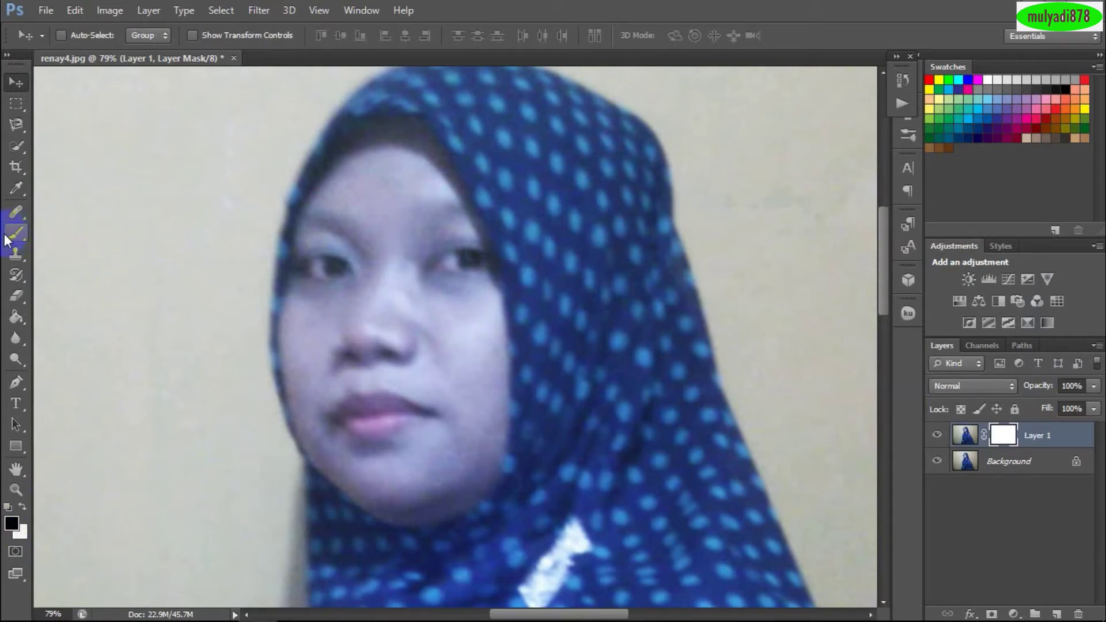
{"action": "left_click_drag", "start_coordinate": [16, 237], "coordinate": [72, 247]}
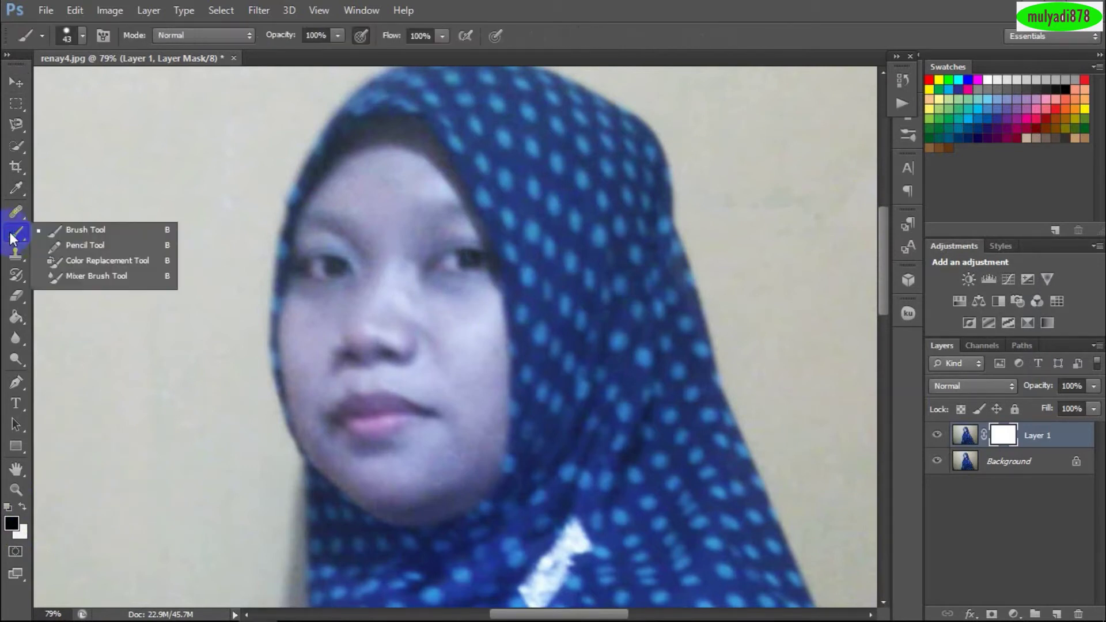
{"action": "left_click", "coordinate": [78, 229]}
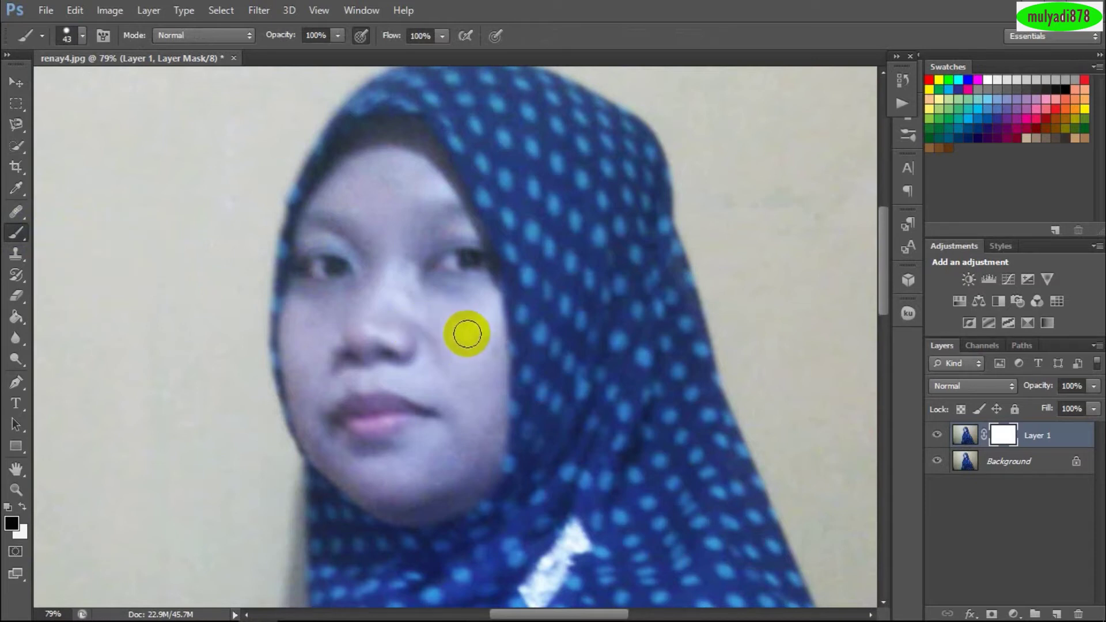
{"action": "right_click", "coordinate": [471, 335]}
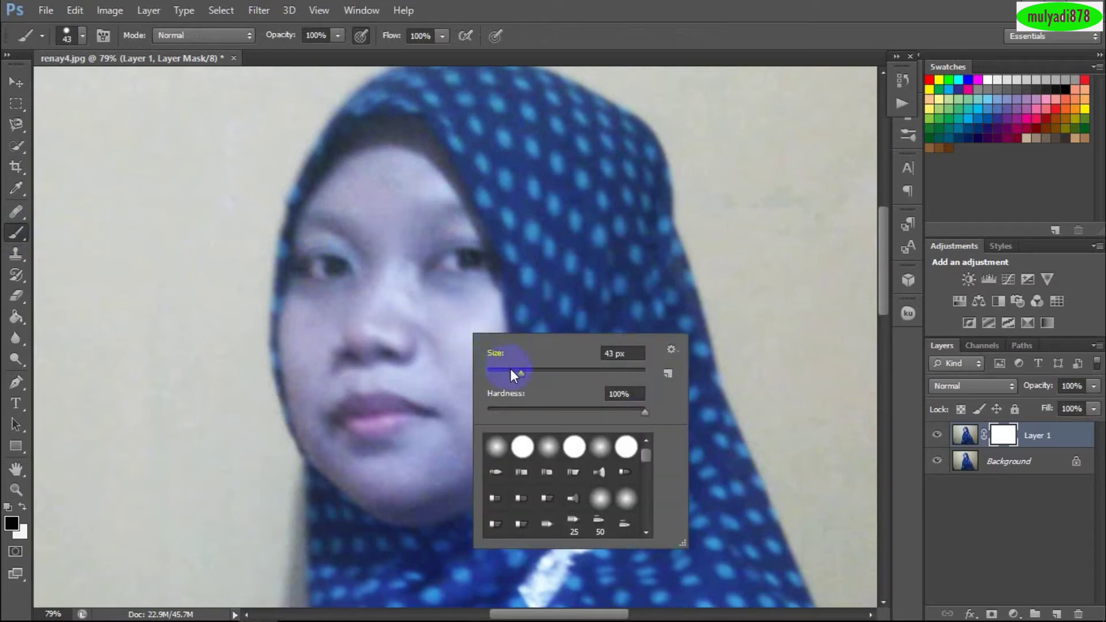
{"action": "left_click", "coordinate": [599, 447]}
{"action": "left_click_drag", "start_coordinate": [512, 369], "coordinate": [507, 369]}
{"action": "mouse_move", "coordinate": [407, 285]}
{"action": "left_mouse_down"}
{"action": "mouse_move", "coordinate": [446, 304]}
{"action": "mouse_move", "coordinate": [452, 328]}
{"action": "mouse_move", "coordinate": [495, 360]}
{"action": "mouse_move", "coordinate": [486, 387]}
{"action": "mouse_move", "coordinate": [484, 363]}
{"action": "mouse_move", "coordinate": [483, 404]}
{"action": "left_mouse_up"}
{"action": "key", "text": "Return"}
Paint the mask over the forehead, both cheeks, chin and along the hijab edge.
{"action": "mouse_move", "coordinate": [397, 185]}
{"action": "left_mouse_down"}
{"action": "mouse_move", "coordinate": [358, 193]}
{"action": "mouse_move", "coordinate": [382, 180]}
{"action": "mouse_move", "coordinate": [365, 167]}
{"action": "mouse_move", "coordinate": [381, 163]}
{"action": "mouse_move", "coordinate": [390, 165]}
{"action": "mouse_move", "coordinate": [341, 185]}
{"action": "mouse_move", "coordinate": [394, 187]}
{"action": "mouse_move", "coordinate": [395, 168]}
{"action": "mouse_move", "coordinate": [416, 172]}
{"action": "mouse_move", "coordinate": [397, 185]}
{"action": "mouse_move", "coordinate": [375, 168]}
{"action": "mouse_move", "coordinate": [346, 185]}
{"action": "left_mouse_up"}
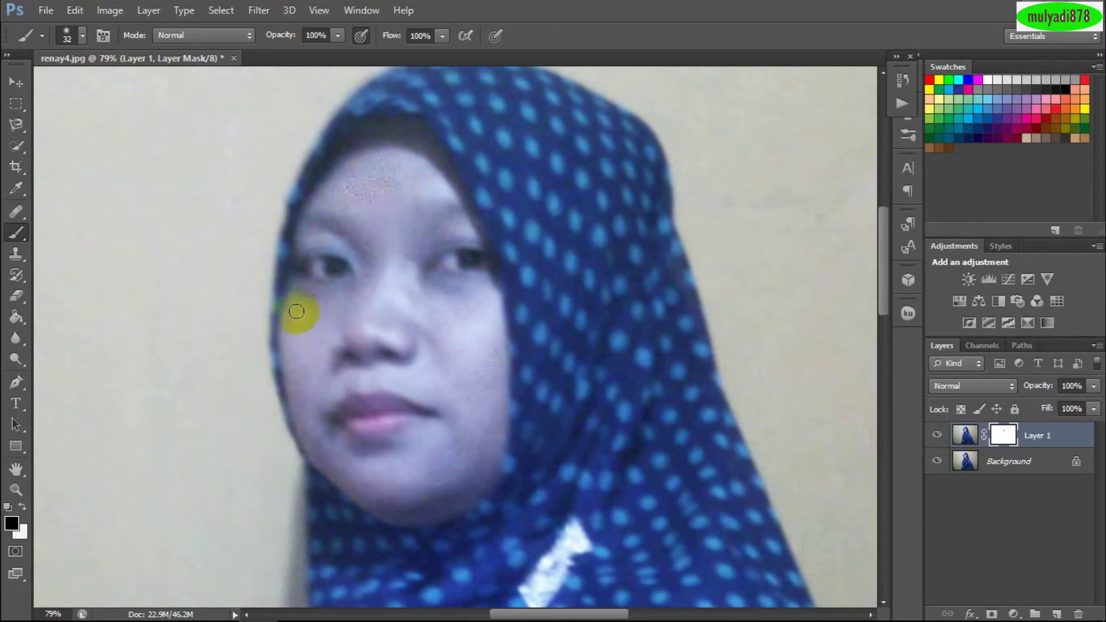
{"action": "mouse_move", "coordinate": [300, 310]}
{"action": "left_mouse_down"}
{"action": "mouse_move", "coordinate": [327, 307]}
{"action": "mouse_move", "coordinate": [304, 290]}
{"action": "mouse_move", "coordinate": [330, 292]}
{"action": "mouse_move", "coordinate": [299, 348]}
{"action": "mouse_move", "coordinate": [296, 315]}
{"action": "mouse_move", "coordinate": [289, 345]}
{"action": "left_mouse_up"}
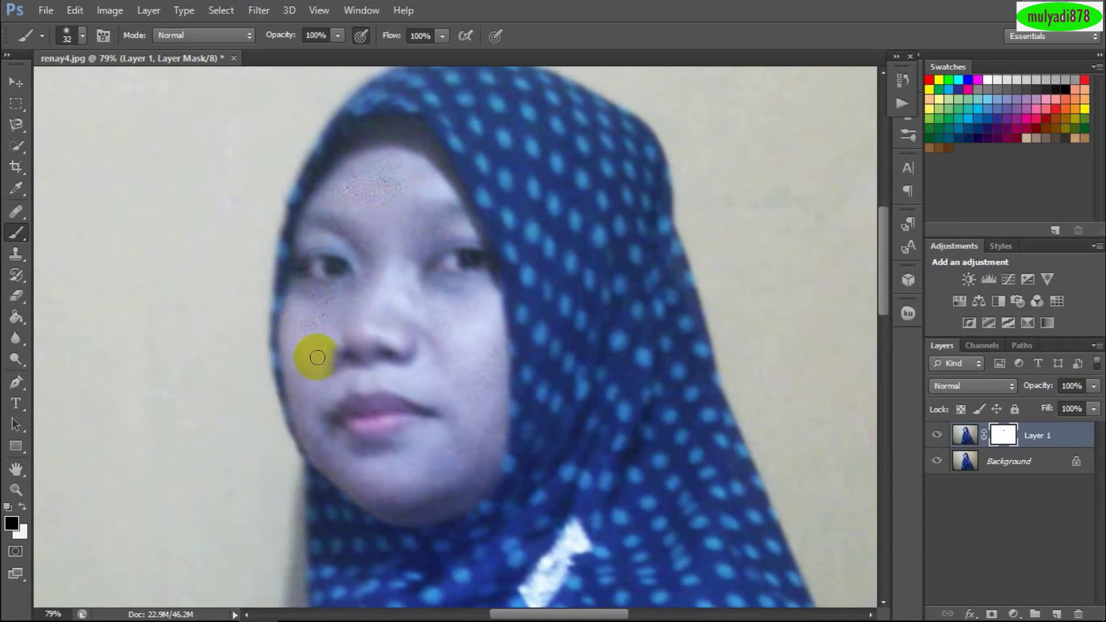
{"action": "mouse_move", "coordinate": [447, 346]}
{"action": "left_mouse_down"}
{"action": "mouse_move", "coordinate": [429, 358]}
{"action": "mouse_move", "coordinate": [484, 417]}
{"action": "mouse_move", "coordinate": [459, 437]}
{"action": "left_mouse_up"}
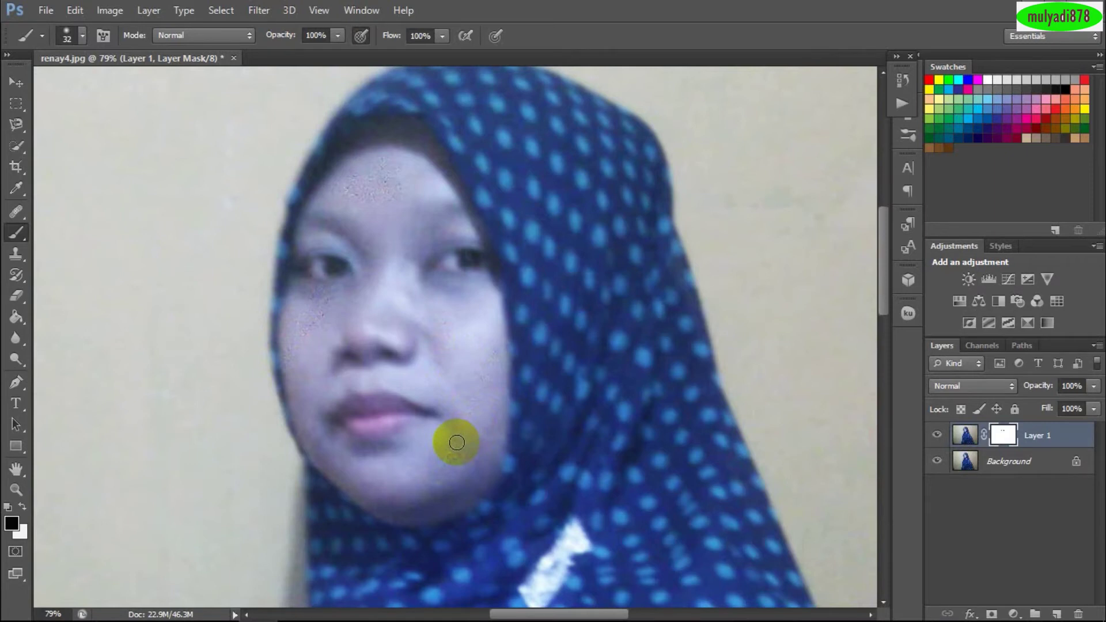
{"action": "mouse_move", "coordinate": [461, 432]}
{"action": "left_mouse_down"}
{"action": "mouse_move", "coordinate": [483, 432]}
{"action": "mouse_move", "coordinate": [432, 457]}
{"action": "mouse_move", "coordinate": [456, 455]}
{"action": "mouse_move", "coordinate": [457, 439]}
{"action": "left_mouse_up"}
{"action": "left_click_drag", "start_coordinate": [296, 346], "coordinate": [301, 397]}
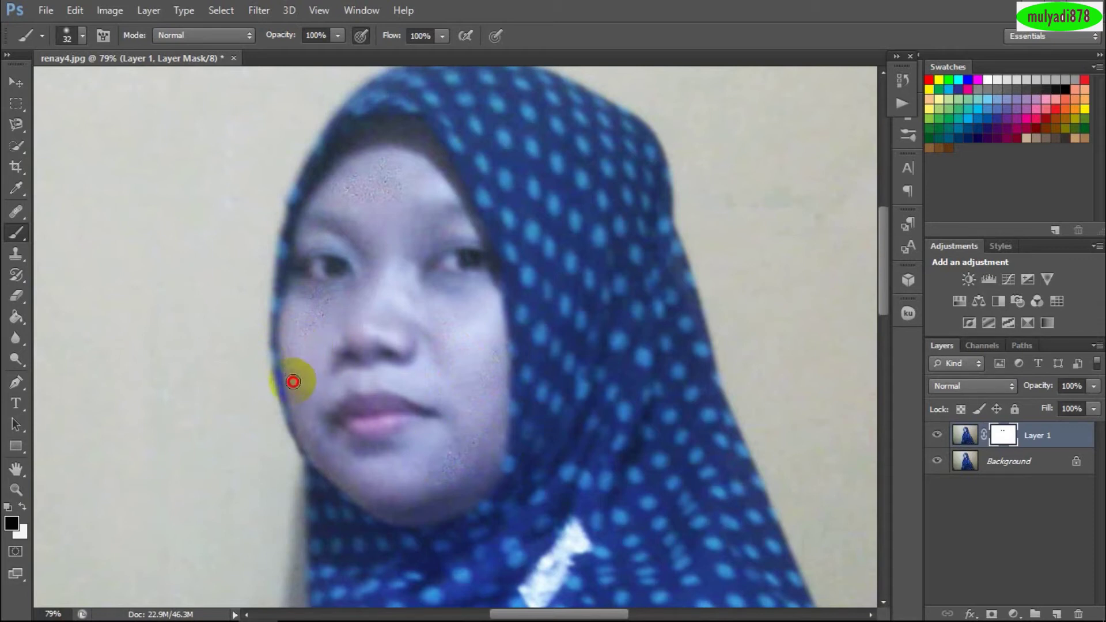
{"action": "left_click_drag", "start_coordinate": [419, 168], "coordinate": [406, 191]}
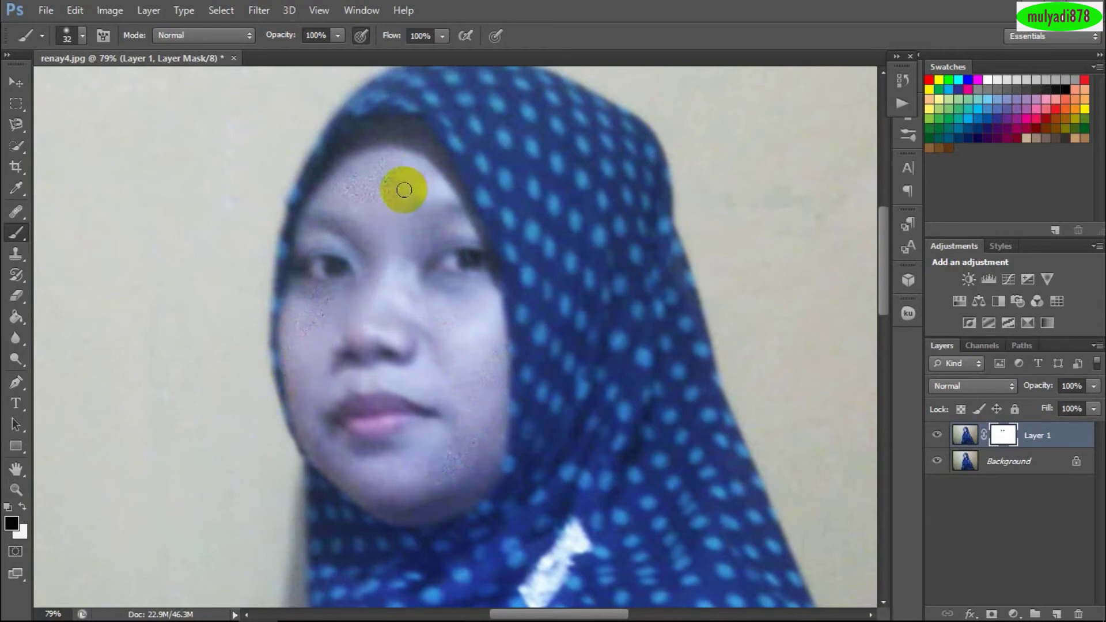
{"action": "scroll", "coordinate": [505, 477], "scroll_direction": "down", "scroll_amount": 3}
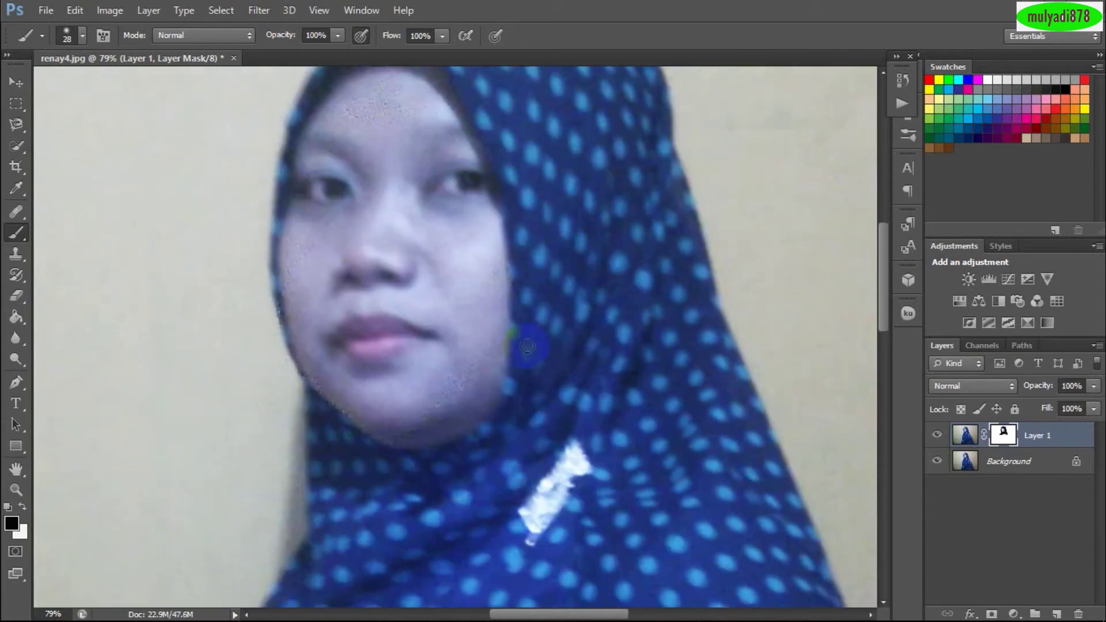
{"action": "left_click", "coordinate": [506, 262]}
{"action": "left_click_drag", "start_coordinate": [508, 263], "coordinate": [527, 312]}
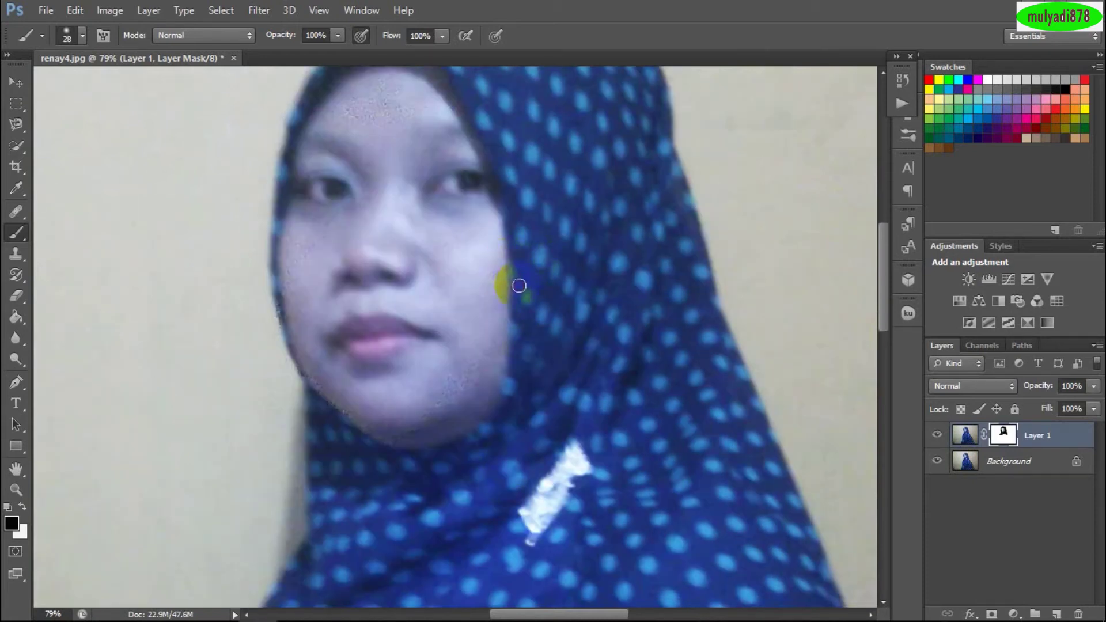
{"action": "left_click_drag", "start_coordinate": [557, 264], "coordinate": [632, 299]}
Select both layers and flatten them into a single Background layer.
{"action": "left_click", "coordinate": [1012, 463]}
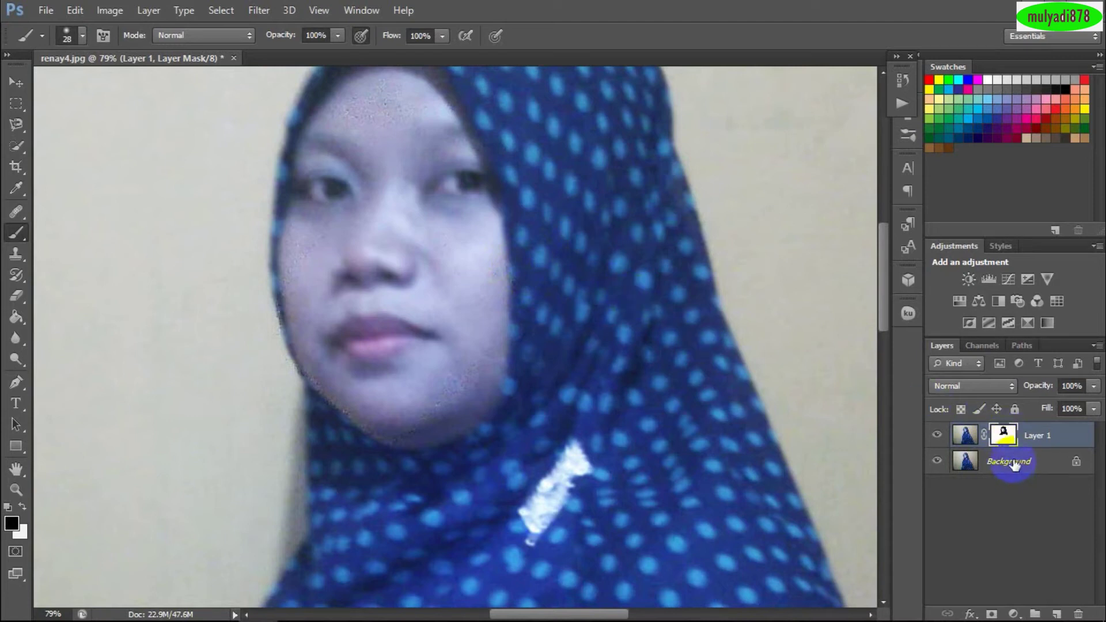
{"action": "left_click", "coordinate": [1013, 463]}
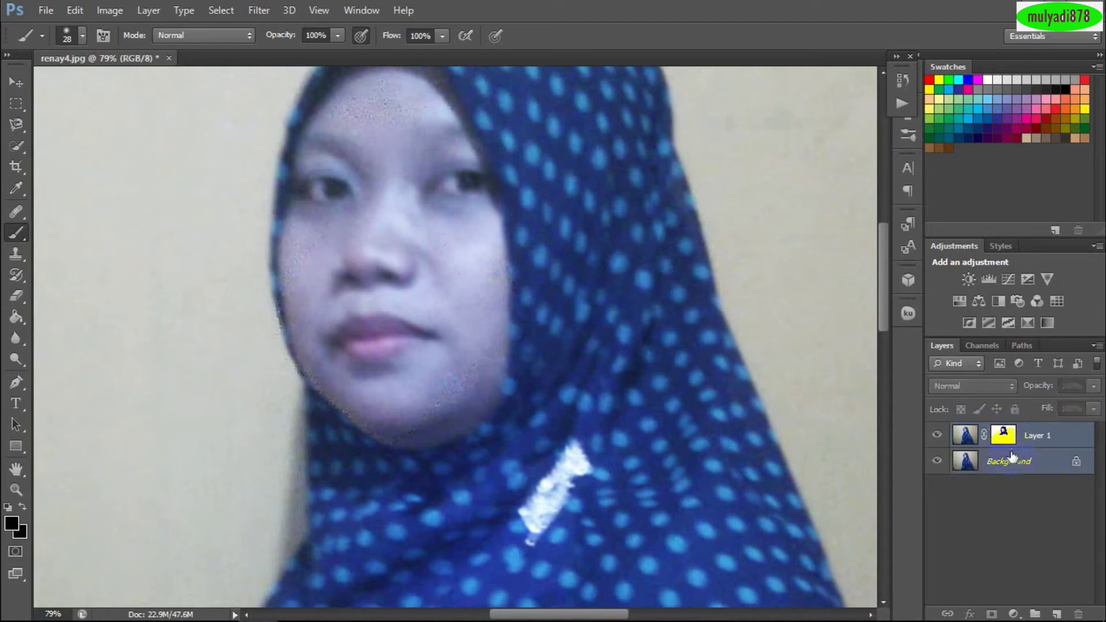
{"action": "right_click", "coordinate": [1009, 450]}
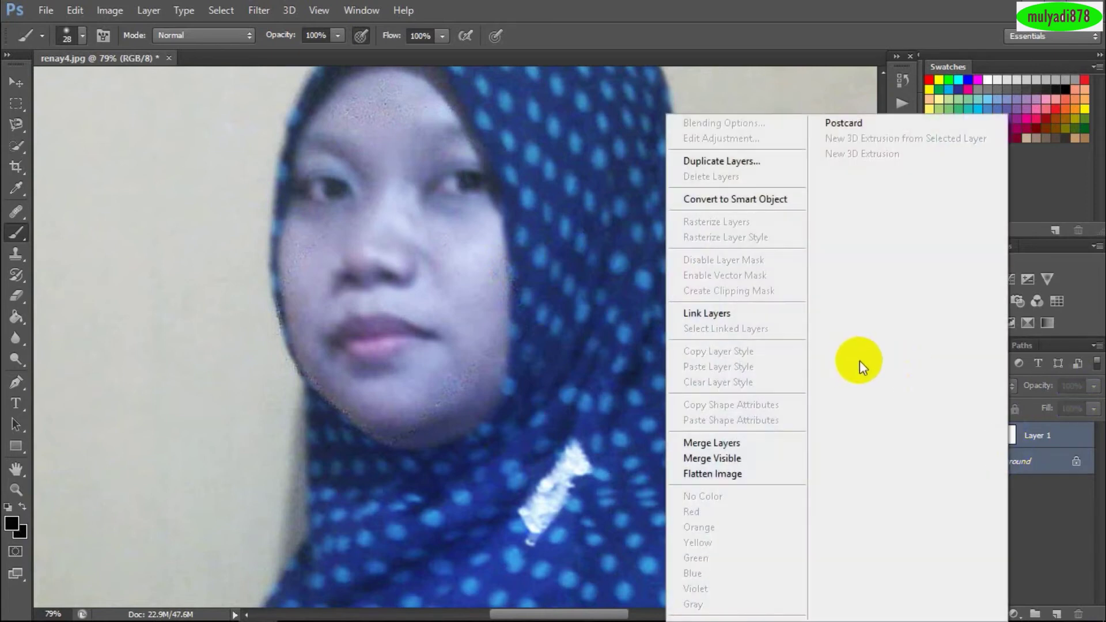
{"action": "left_click", "coordinate": [738, 444]}
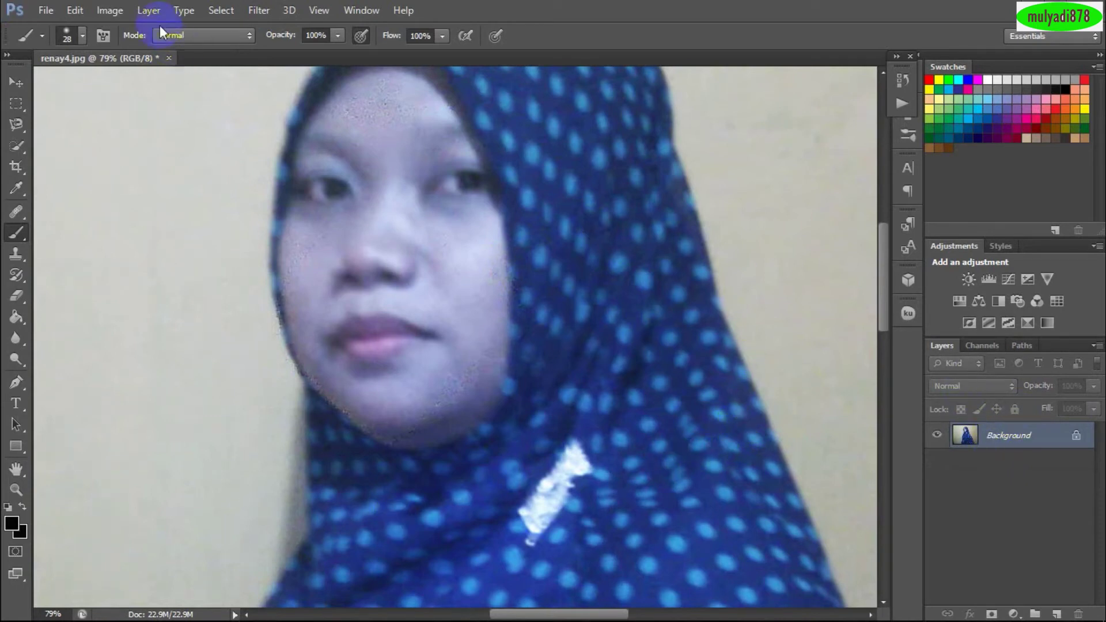
{"action": "left_click", "coordinate": [123, 13]}
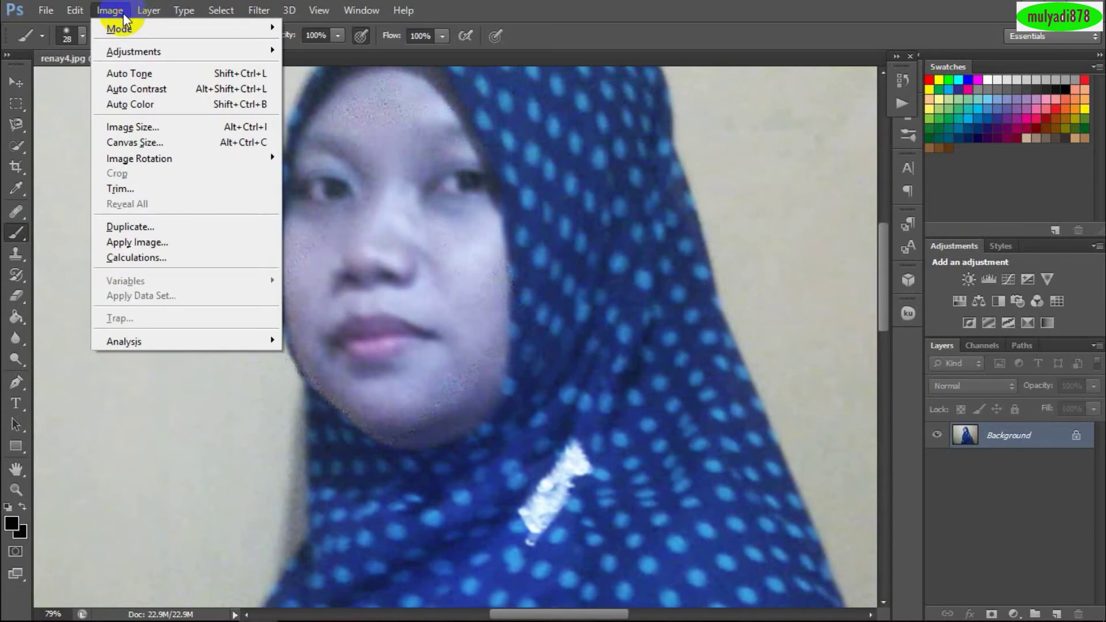
{"action": "mouse_move", "coordinate": [134, 50]}
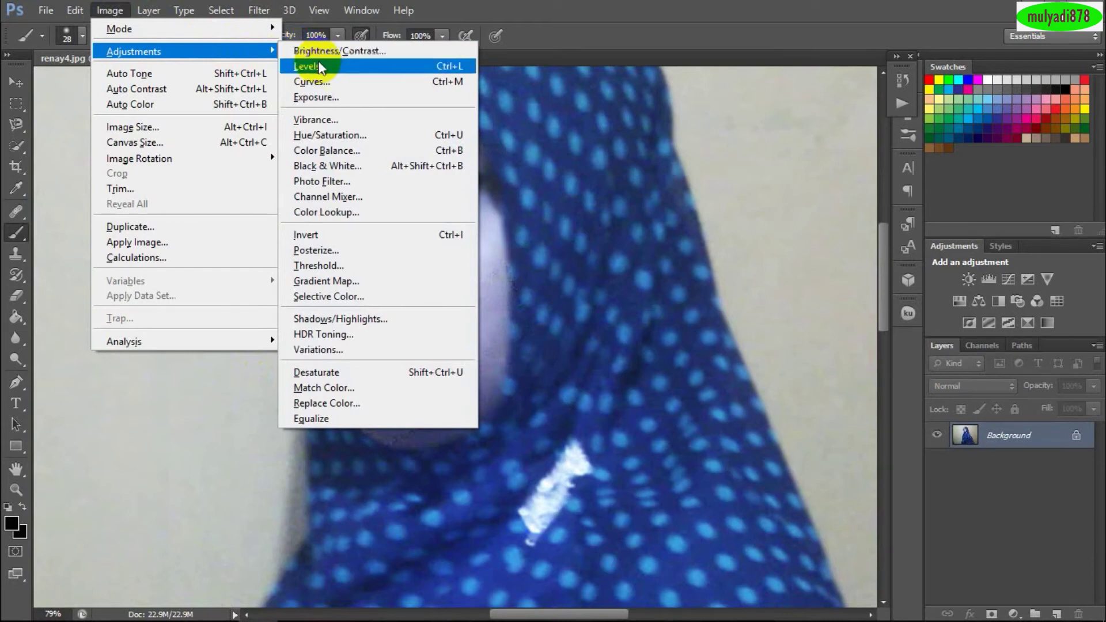
In Levels, raise the output black level to 11 to lift the shadows.
{"action": "left_click", "coordinate": [332, 70]}
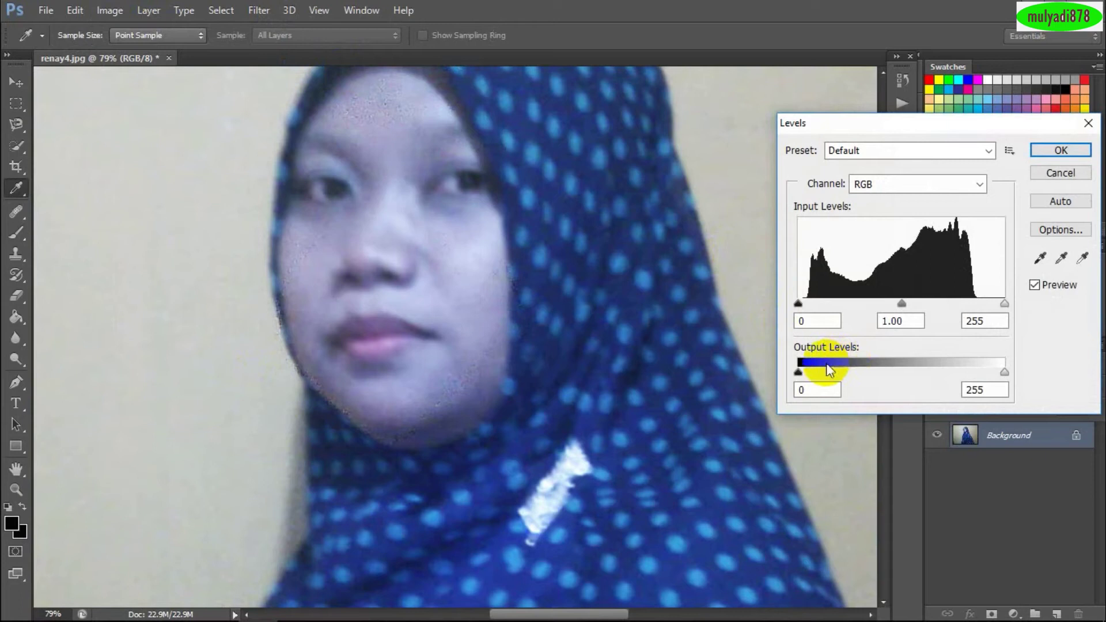
{"action": "mouse_move", "coordinate": [797, 374]}
{"action": "left_mouse_down"}
{"action": "mouse_move", "coordinate": [810, 364]}
{"action": "mouse_move", "coordinate": [795, 364]}
{"action": "left_mouse_up"}
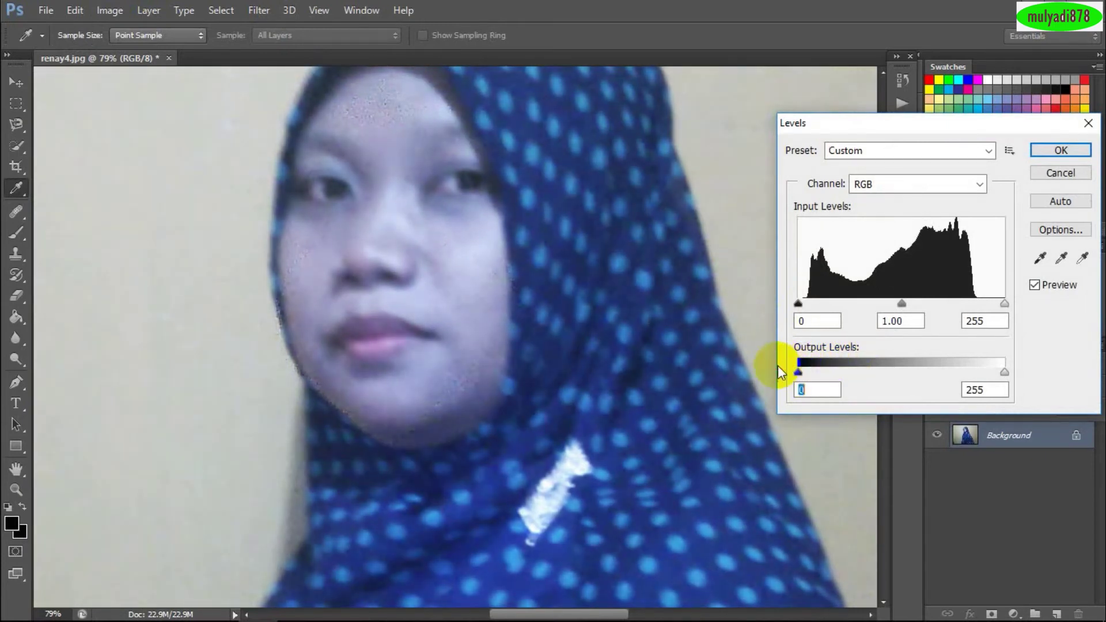
{"action": "left_click_drag", "start_coordinate": [1005, 373], "coordinate": [1007, 365]}
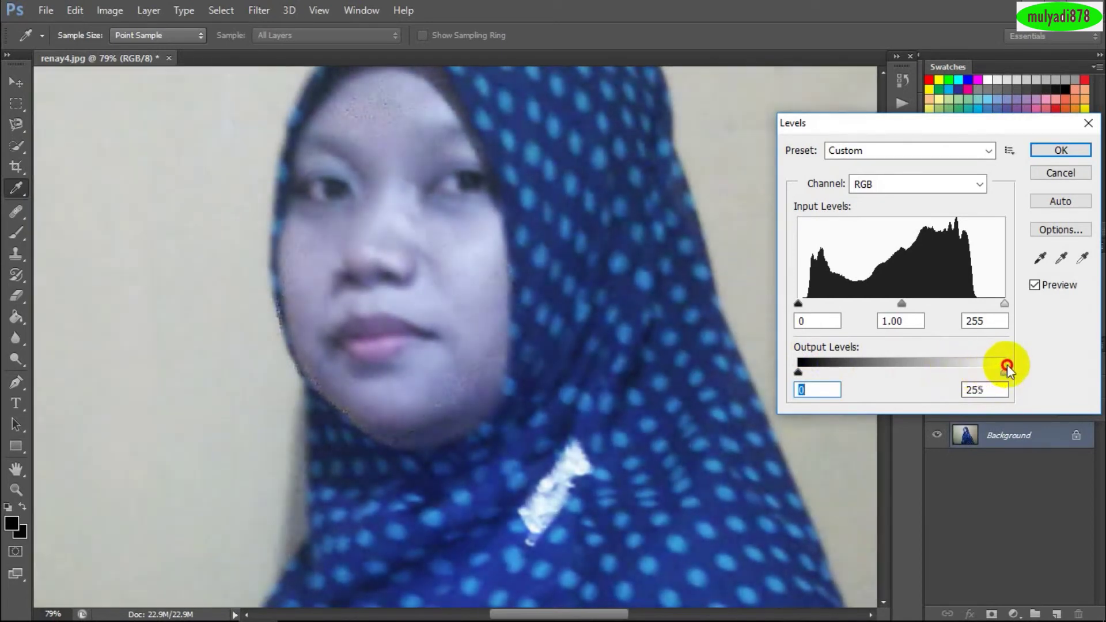
{"action": "left_click", "coordinate": [1007, 364]}
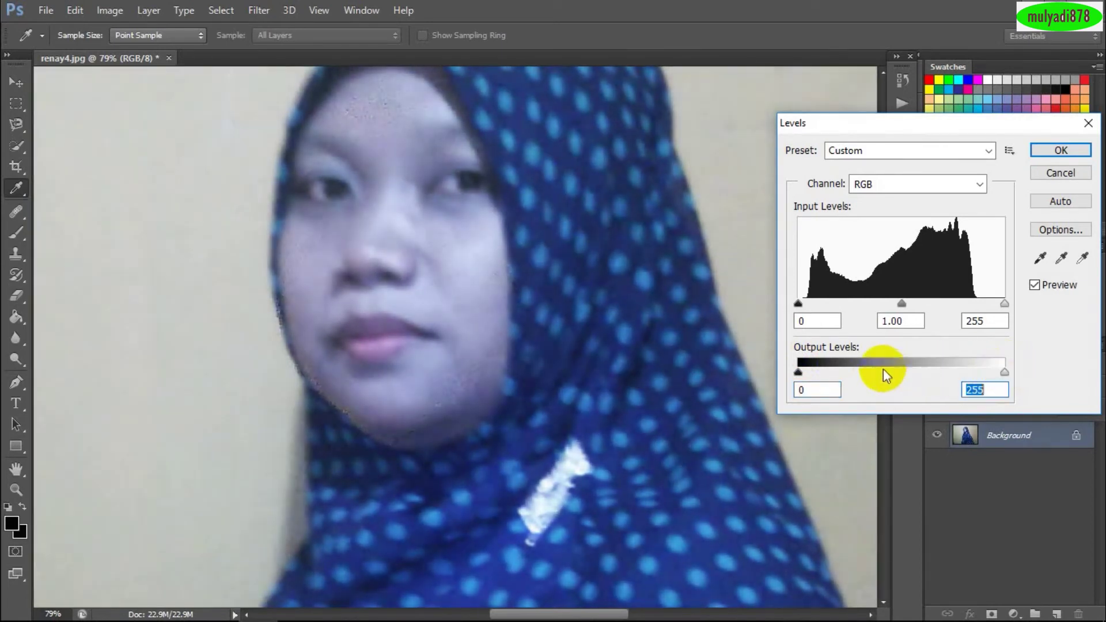
{"action": "mouse_move", "coordinate": [798, 375]}
{"action": "left_mouse_down"}
{"action": "mouse_move", "coordinate": [883, 375]}
{"action": "mouse_move", "coordinate": [802, 374]}
{"action": "left_mouse_up"}
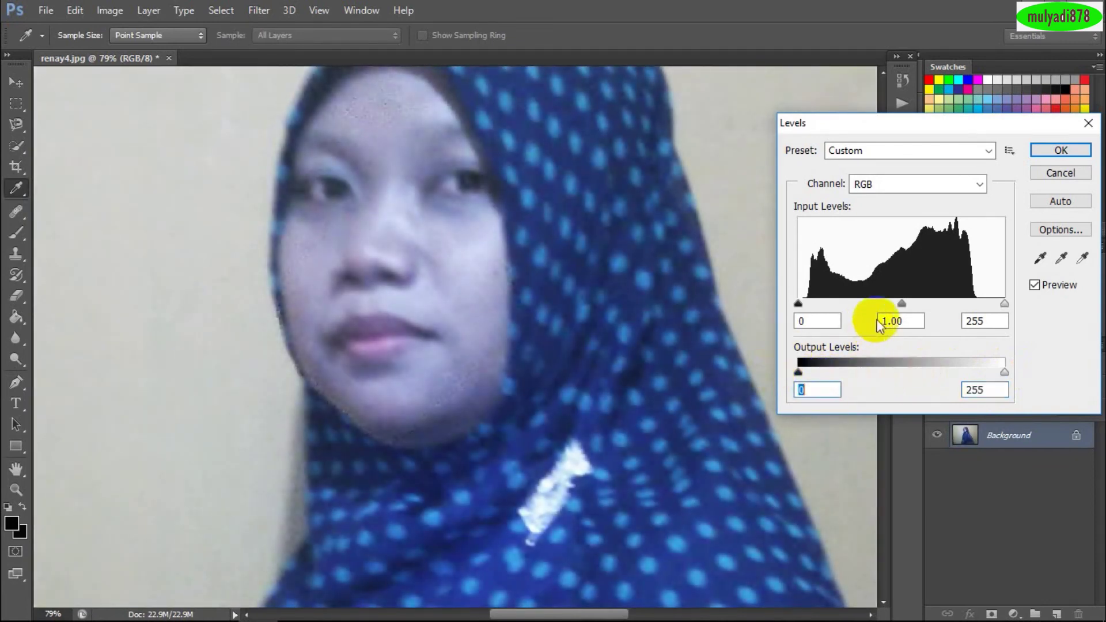
Pull the Levels input white point in to about 202 to brighten the portrait.
{"action": "left_click", "coordinate": [902, 303]}
{"action": "mouse_move", "coordinate": [902, 304]}
{"action": "left_mouse_down"}
{"action": "mouse_move", "coordinate": [874, 304]}
{"action": "mouse_move", "coordinate": [916, 306]}
{"action": "left_mouse_up"}
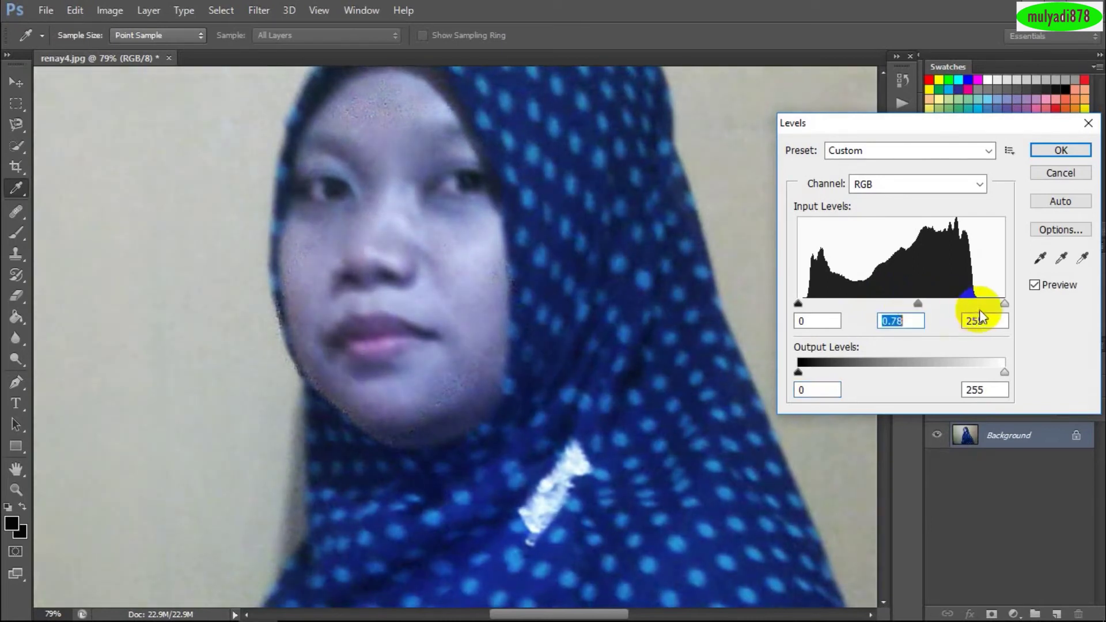
{"action": "mouse_move", "coordinate": [1005, 303]}
{"action": "left_mouse_down"}
{"action": "mouse_move", "coordinate": [941, 311]}
{"action": "mouse_move", "coordinate": [991, 309]}
{"action": "left_mouse_up"}
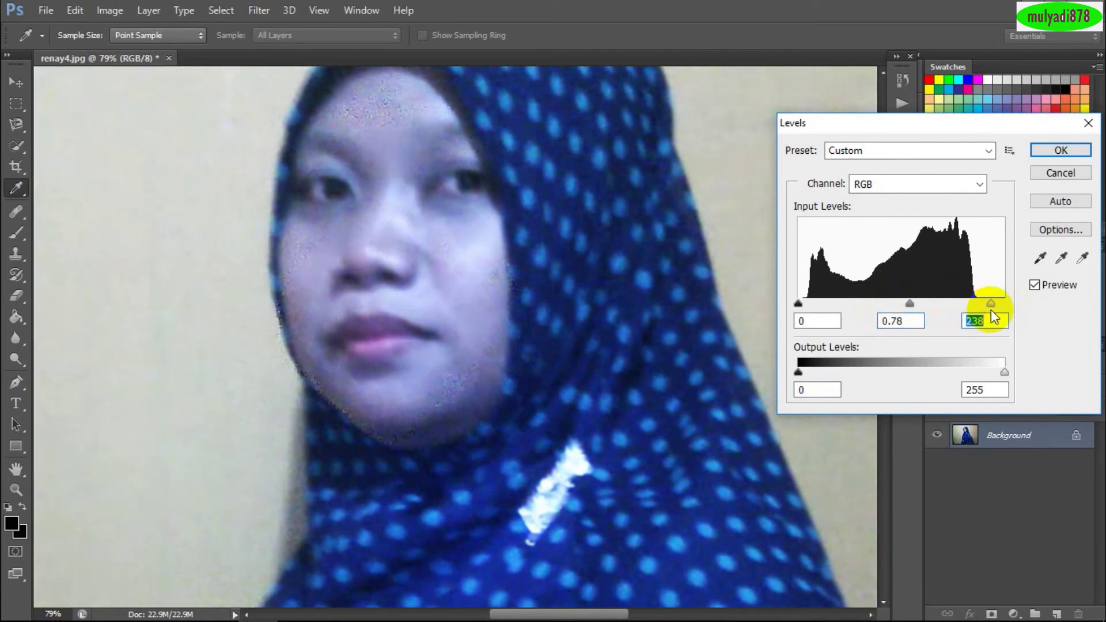
{"action": "mouse_move", "coordinate": [798, 303]}
{"action": "left_mouse_down"}
{"action": "mouse_move", "coordinate": [849, 301]}
{"action": "mouse_move", "coordinate": [798, 314]}
{"action": "left_mouse_up"}
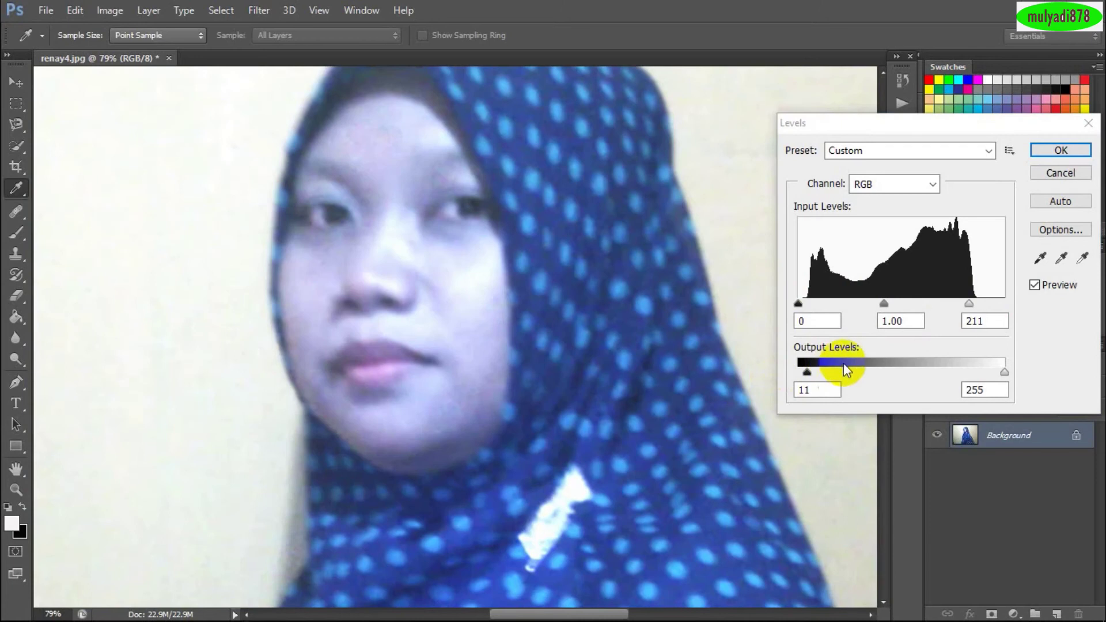
{"action": "left_click", "coordinate": [970, 303]}
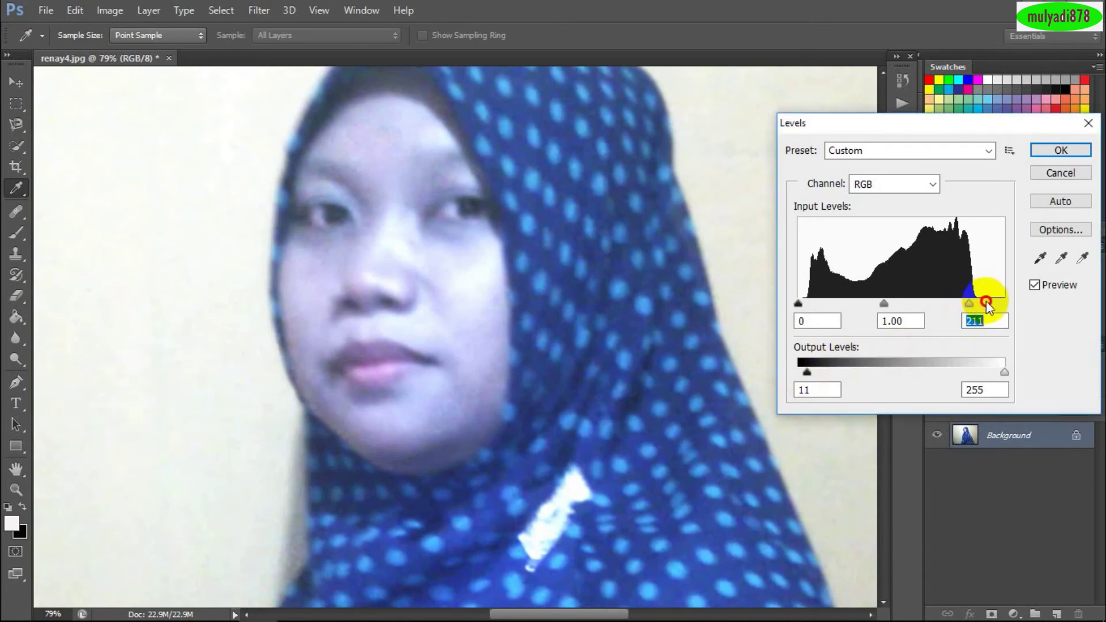
{"action": "mouse_move", "coordinate": [969, 303]}
{"action": "left_mouse_down"}
{"action": "mouse_move", "coordinate": [987, 299]}
{"action": "mouse_move", "coordinate": [962, 307]}
{"action": "left_mouse_up"}
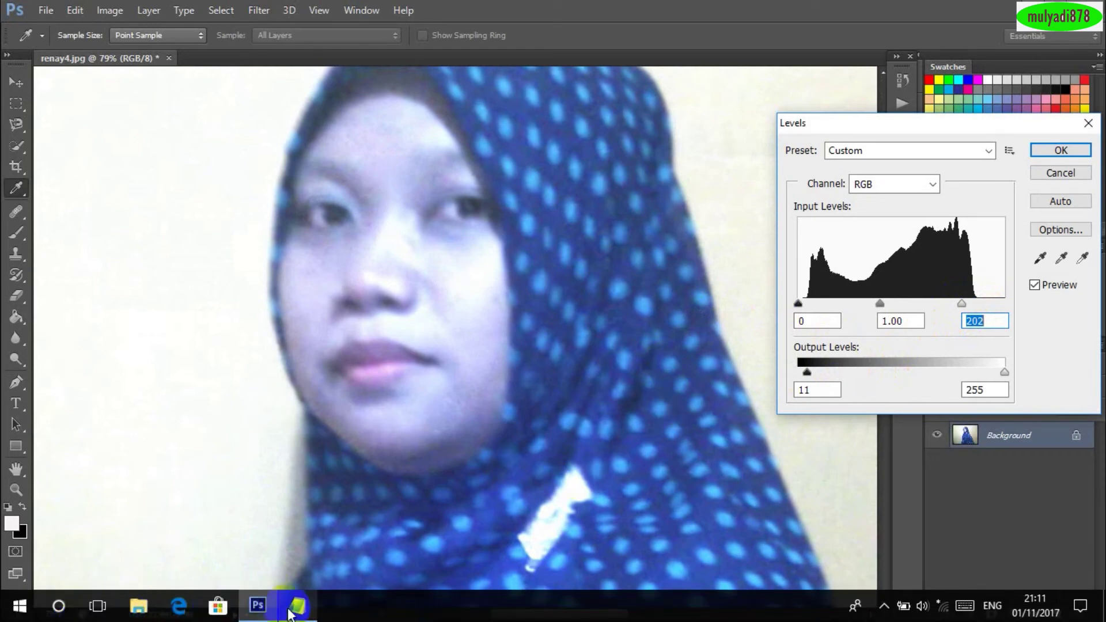
{"action": "left_click", "coordinate": [297, 605]}
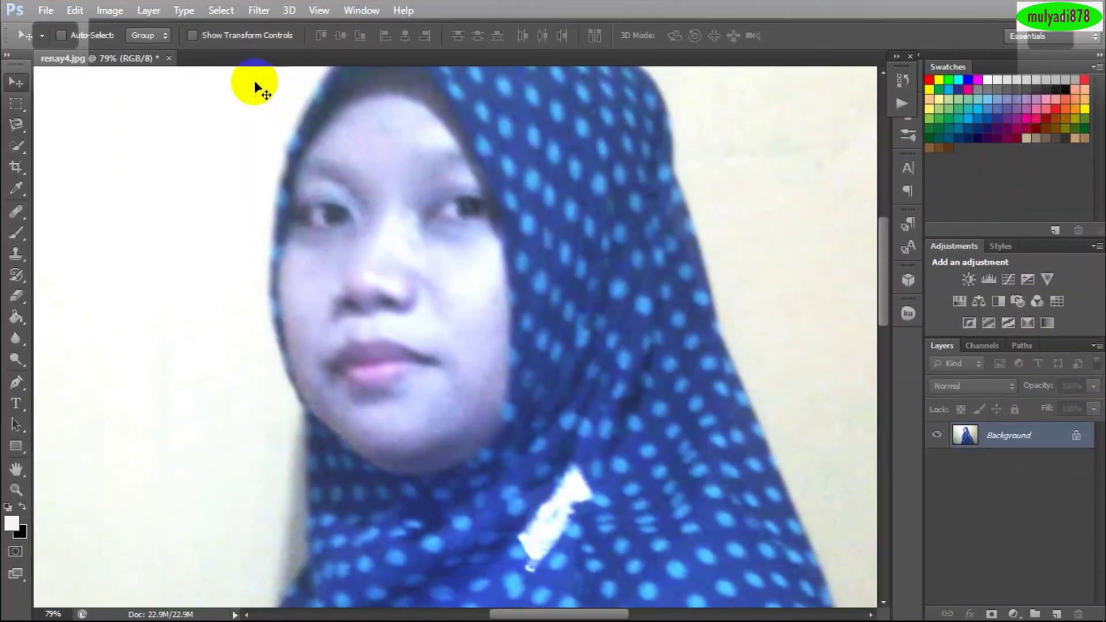
Add a mid-curve point in Curves, raise it to brighten midtones, and apply it.
{"action": "left_click", "coordinate": [126, 11]}
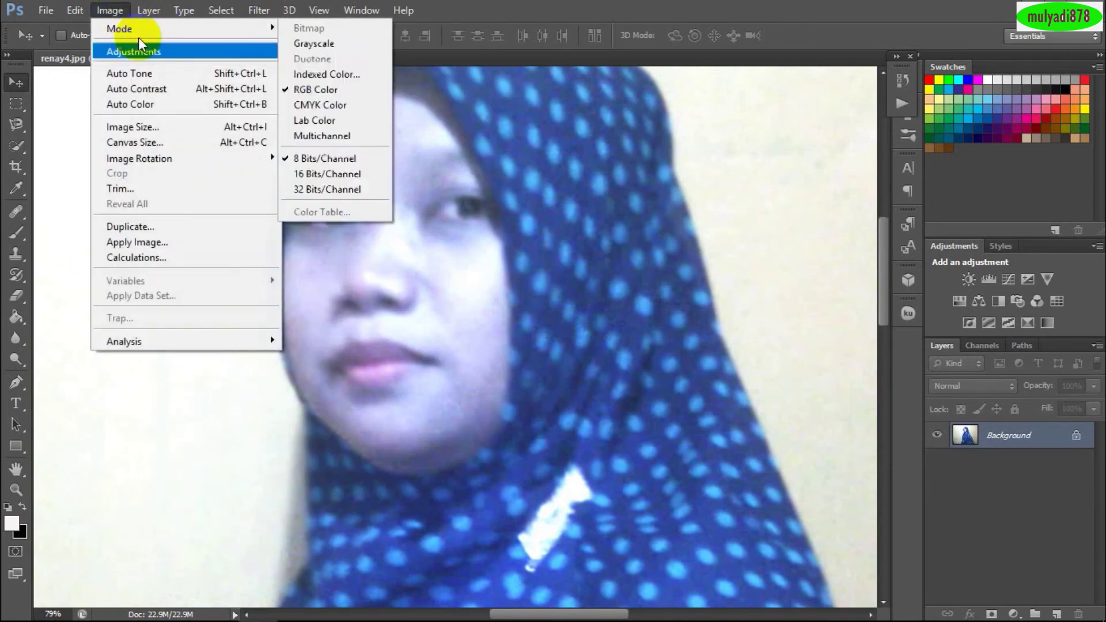
{"action": "mouse_move", "coordinate": [133, 51]}
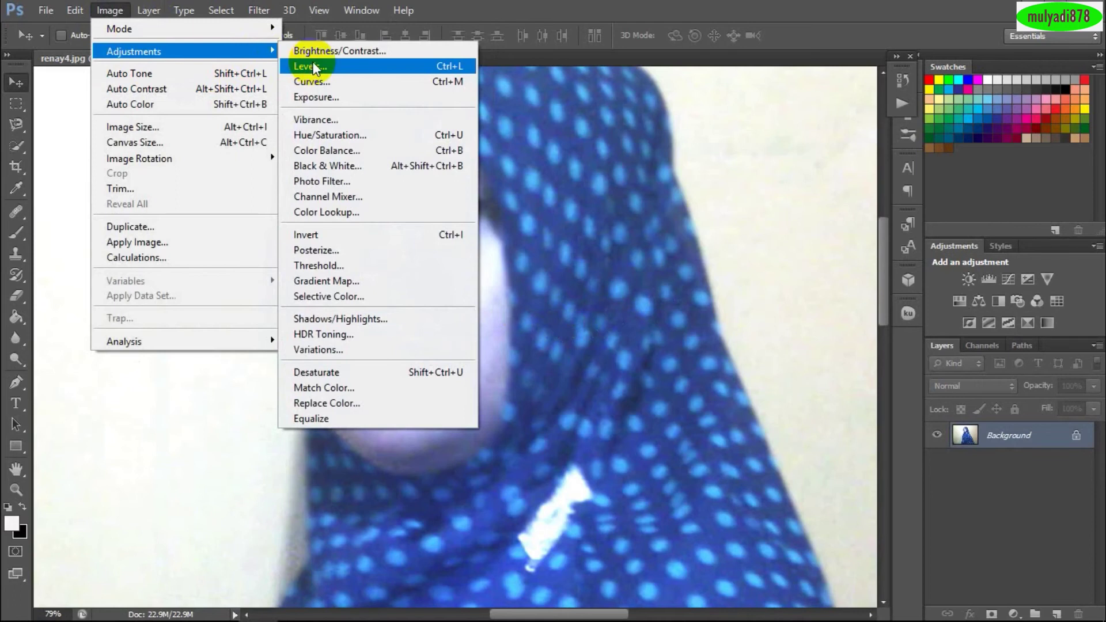
{"action": "left_click", "coordinate": [325, 82]}
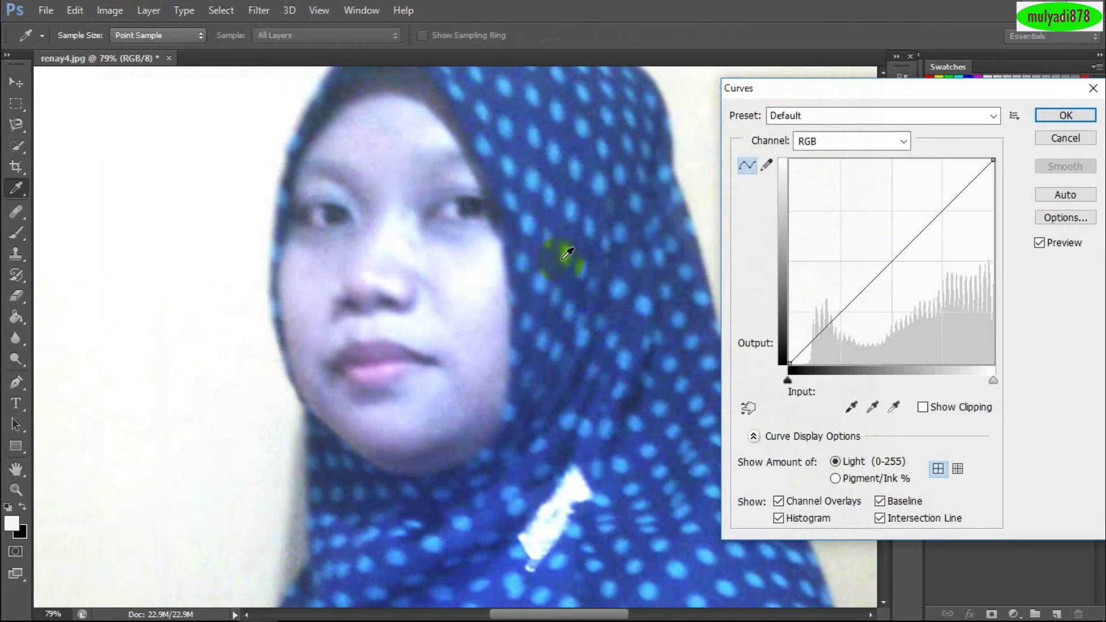
{"action": "scroll", "coordinate": [552, 301], "scroll_direction": "up", "scroll_amount": 2}
{"action": "mouse_move", "coordinate": [834, 315]}
{"action": "left_mouse_down"}
{"action": "mouse_move", "coordinate": [830, 305]}
{"action": "mouse_move", "coordinate": [849, 320]}
{"action": "mouse_move", "coordinate": [870, 273]}
{"action": "mouse_move", "coordinate": [893, 298]}
{"action": "mouse_move", "coordinate": [896, 276]}
{"action": "mouse_move", "coordinate": [882, 283]}
{"action": "left_mouse_up"}
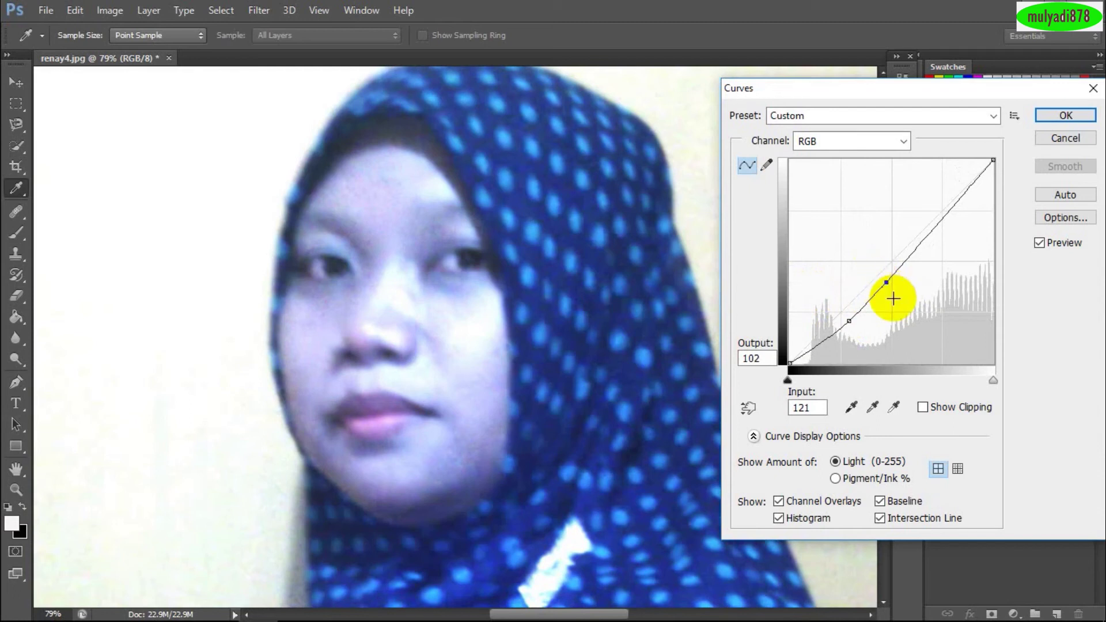
{"action": "left_click_drag", "start_coordinate": [885, 285], "coordinate": [880, 280]}
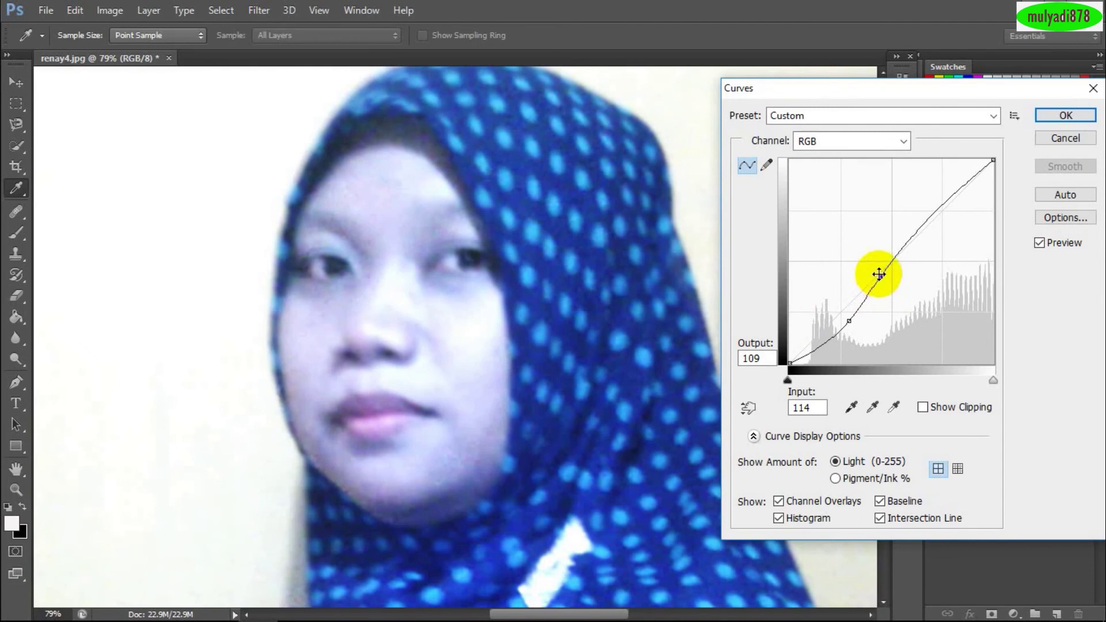
{"action": "left_click", "coordinate": [1061, 116]}
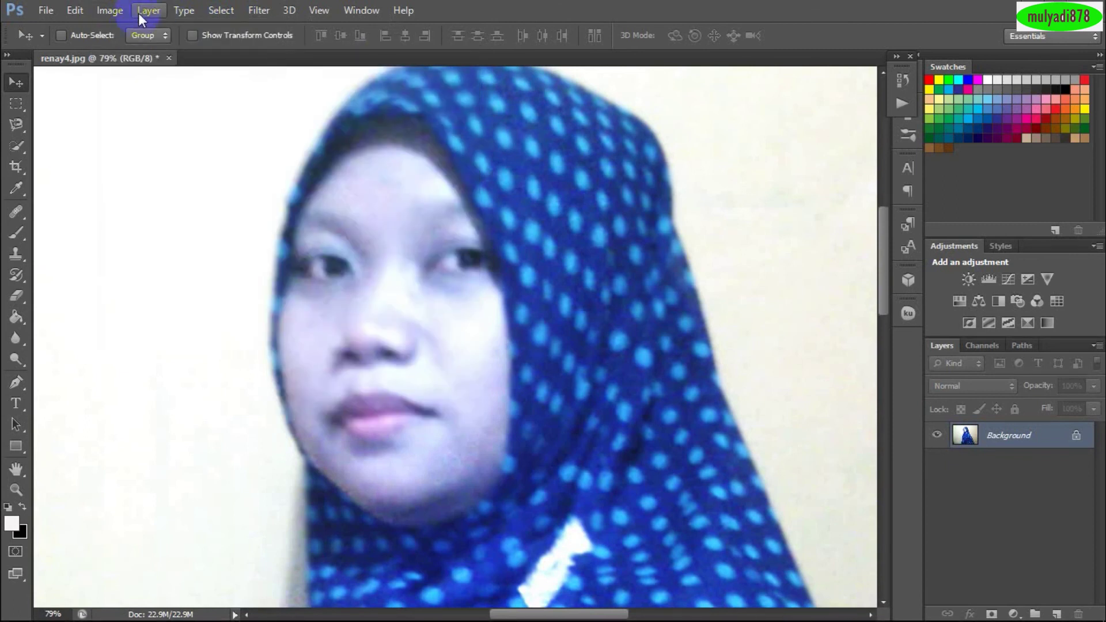
Set Color Balance midtones to +76, +16, +23, warming strongly toward red.
{"action": "left_click", "coordinate": [123, 12]}
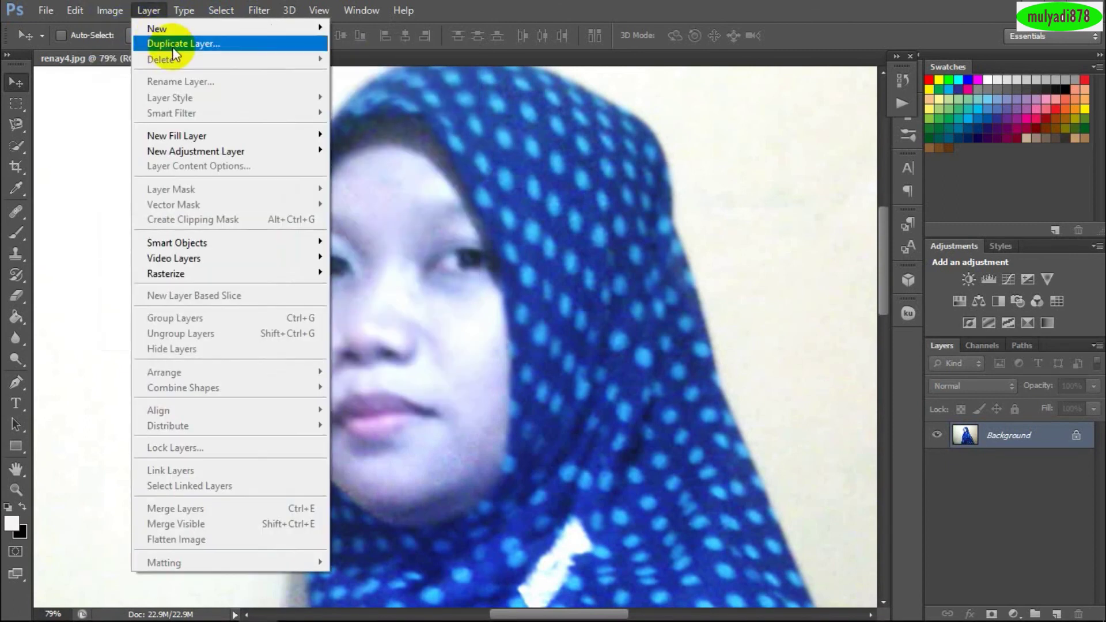
{"action": "mouse_move", "coordinate": [133, 51]}
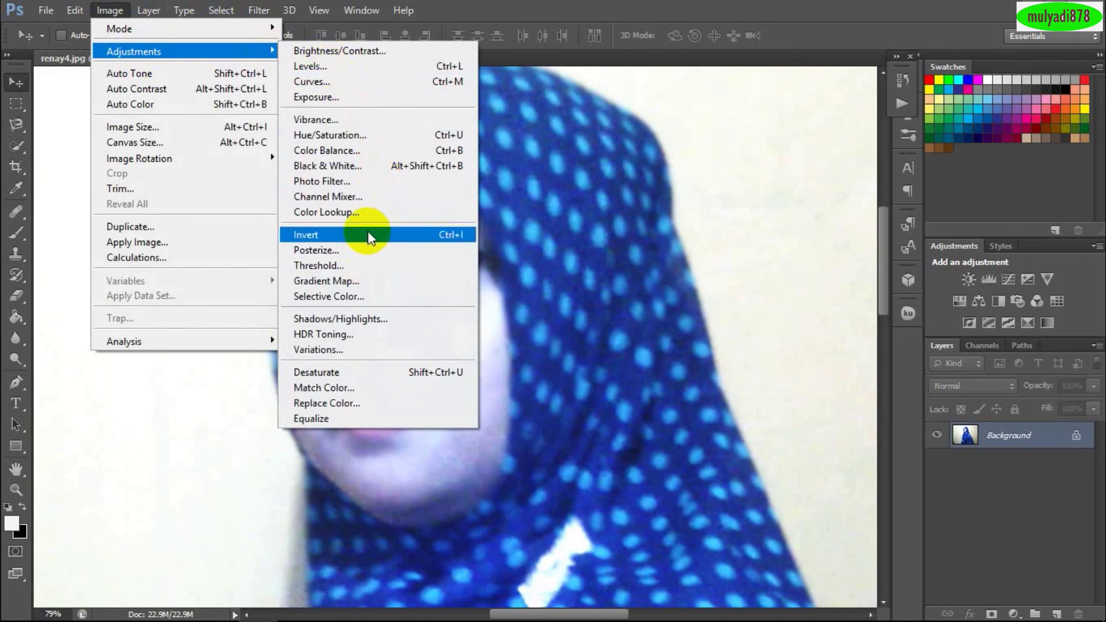
{"action": "left_click", "coordinate": [366, 150]}
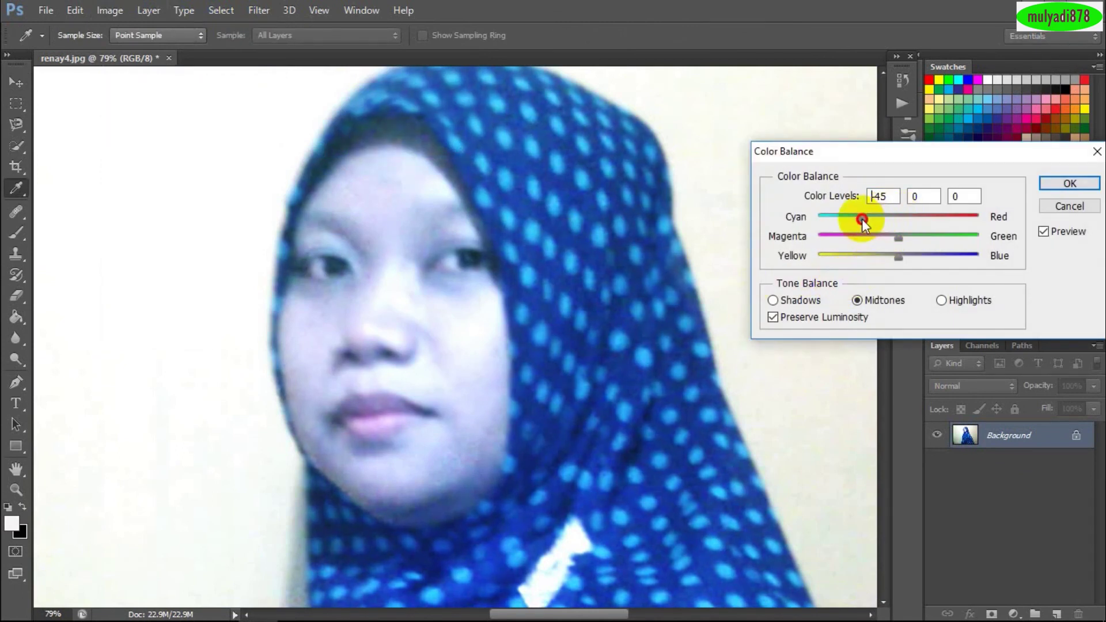
{"action": "left_click_drag", "start_coordinate": [847, 225], "coordinate": [962, 232]}
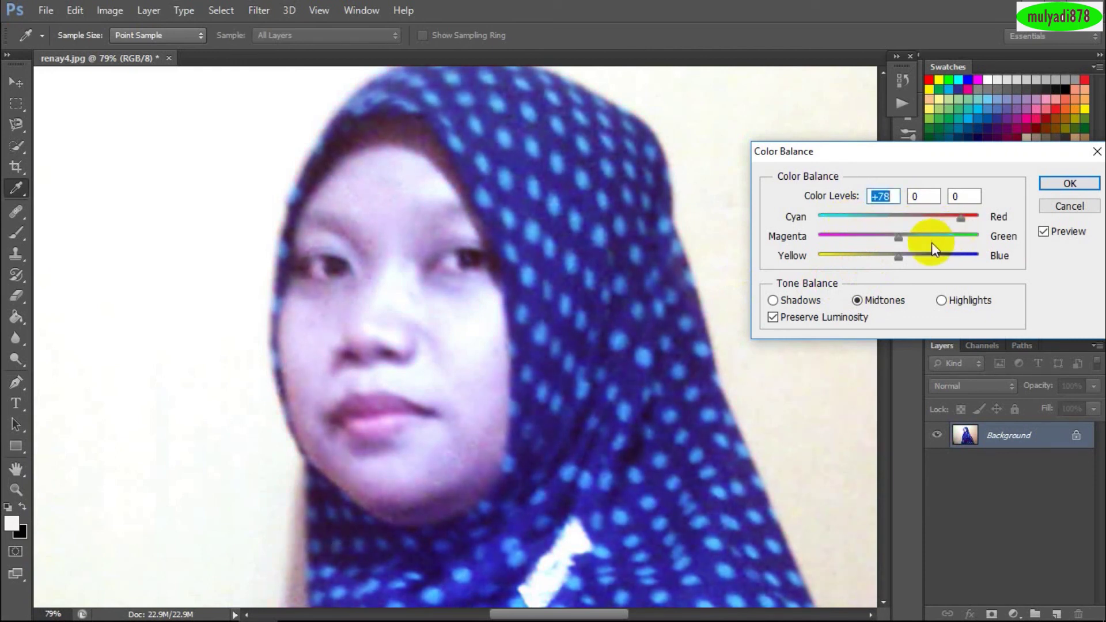
{"action": "mouse_move", "coordinate": [961, 216]}
{"action": "left_mouse_down"}
{"action": "mouse_move", "coordinate": [887, 239]}
{"action": "mouse_move", "coordinate": [912, 239]}
{"action": "left_mouse_up"}
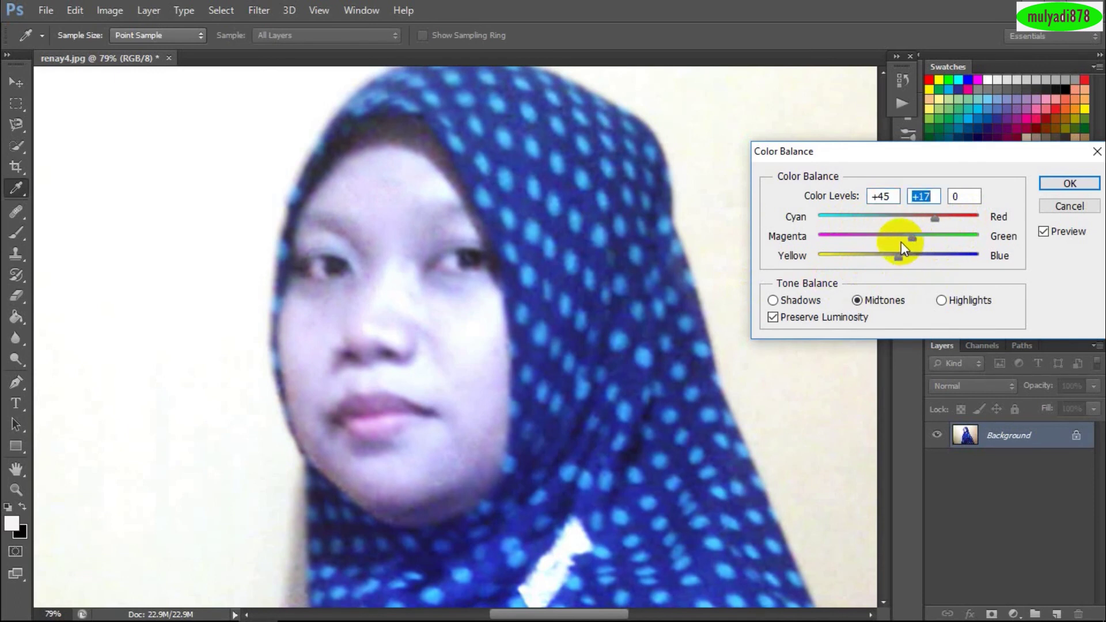
{"action": "left_click_drag", "start_coordinate": [913, 240], "coordinate": [886, 235]}
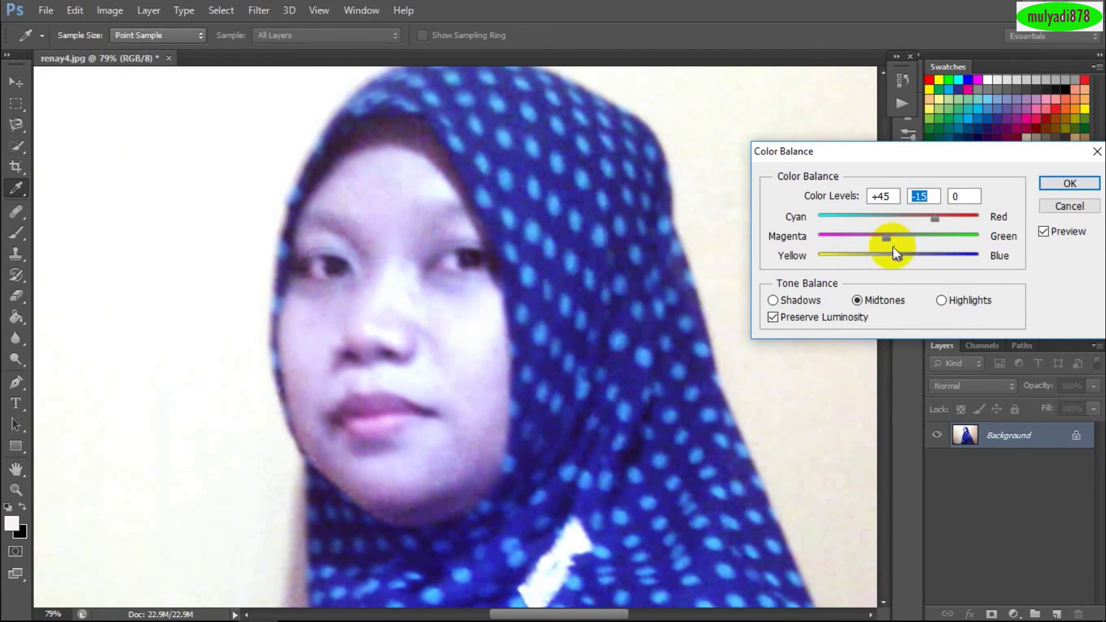
{"action": "left_click_drag", "start_coordinate": [899, 259], "coordinate": [926, 271]}
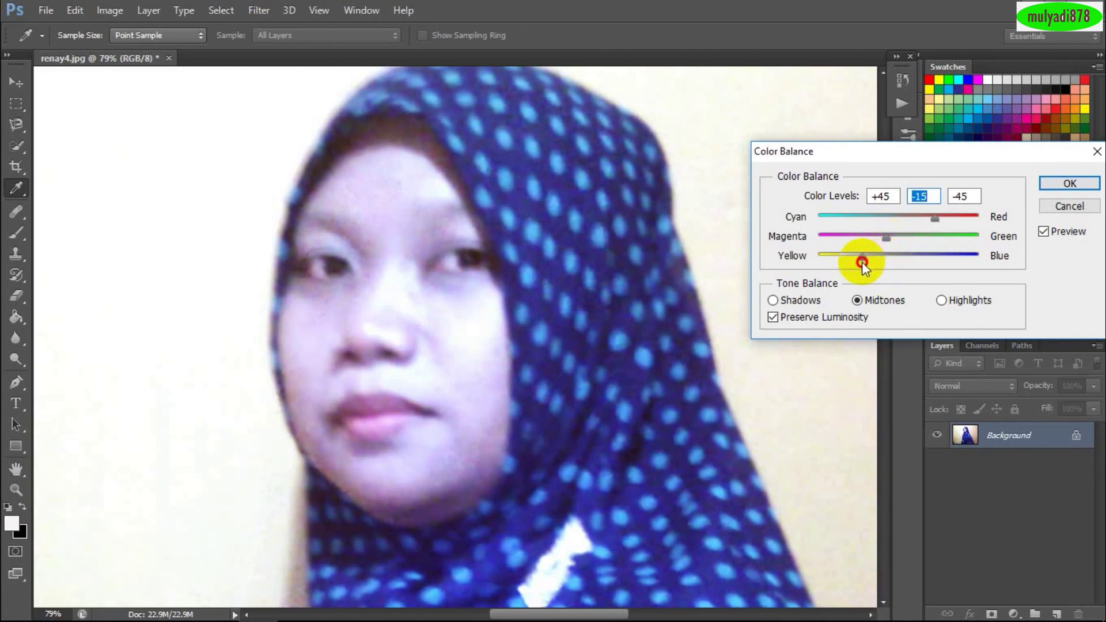
{"action": "left_click_drag", "start_coordinate": [927, 271], "coordinate": [917, 266]}
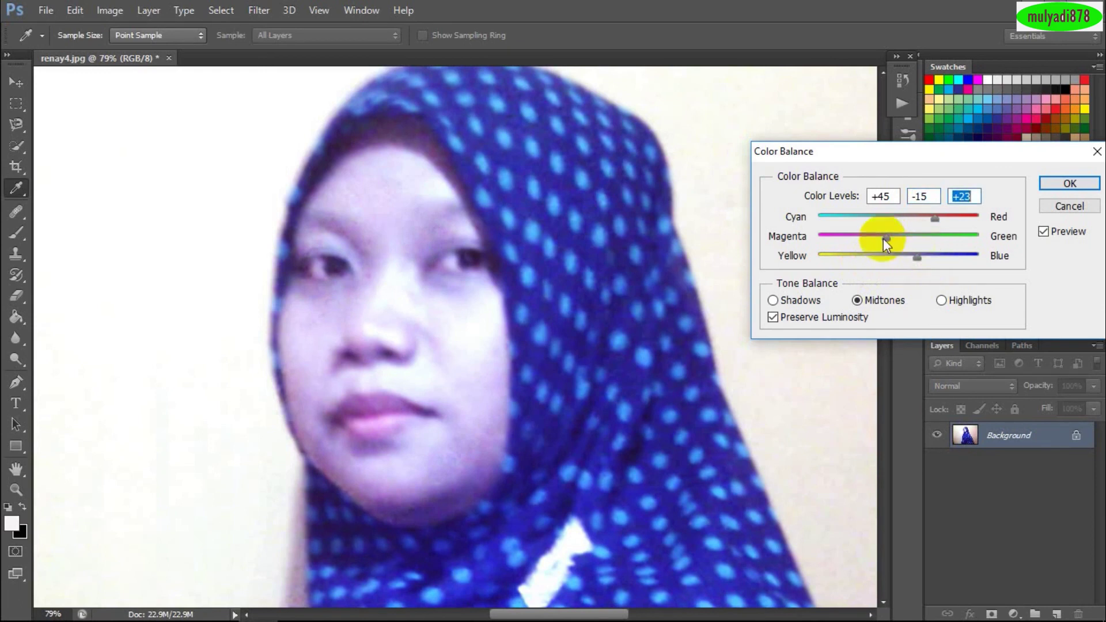
{"action": "left_click_drag", "start_coordinate": [886, 238], "coordinate": [924, 238]}
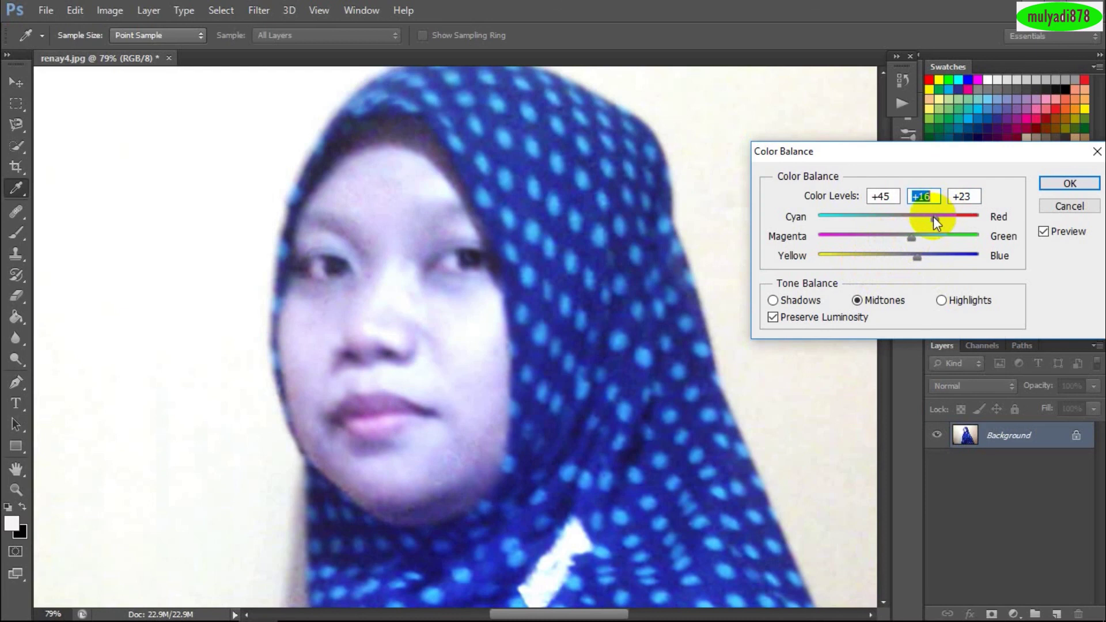
{"action": "left_click_drag", "start_coordinate": [917, 219], "coordinate": [959, 229]}
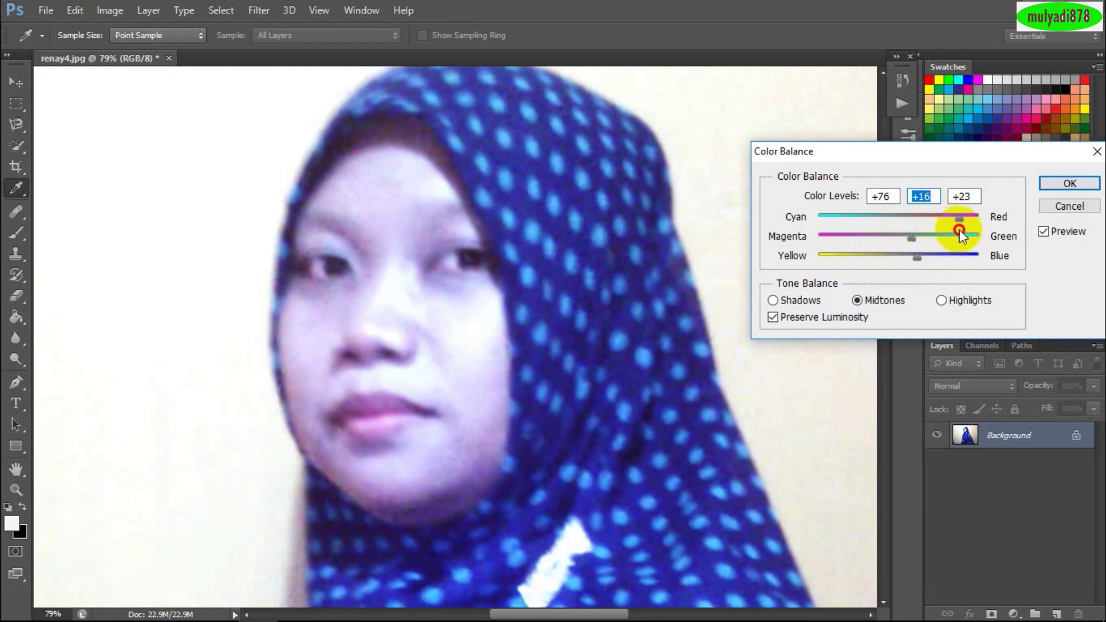